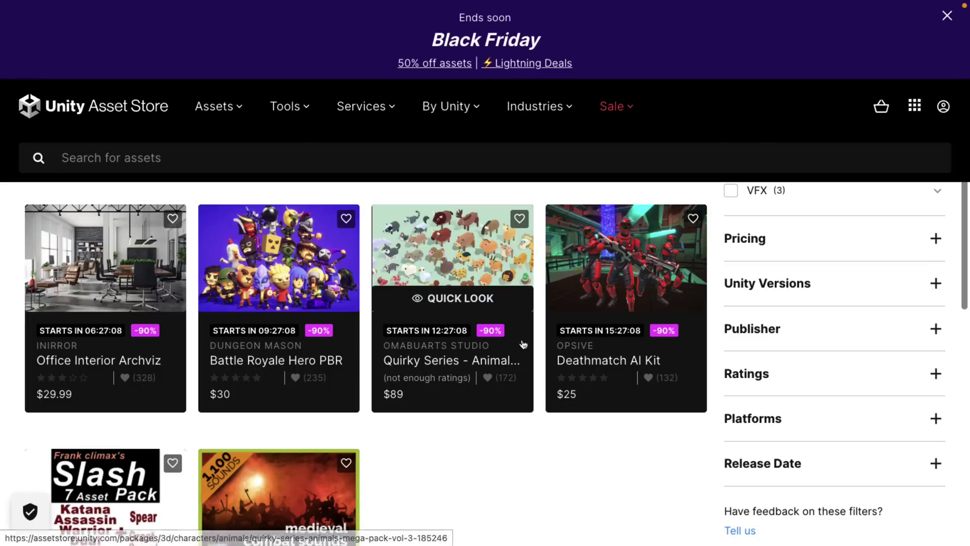
Step: Return the Unity Lightning Deals listing to its first results page
scroll(539, 332, up, 10)
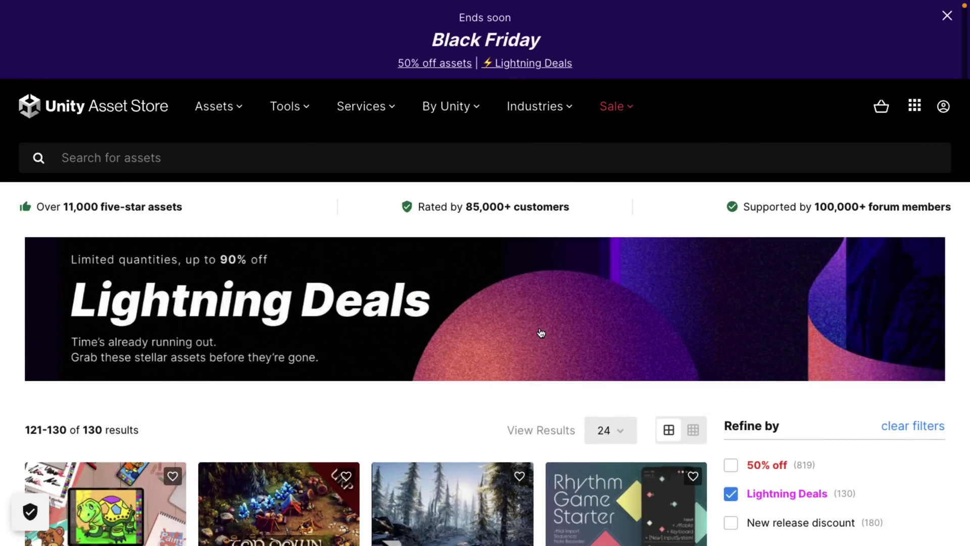
scroll(541, 332, down, 15)
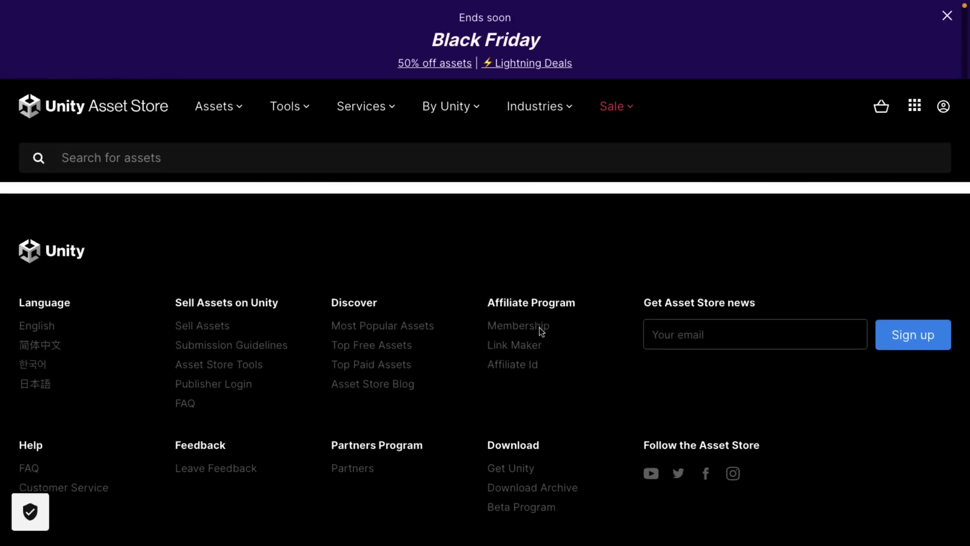
scroll(539, 328, up, 3)
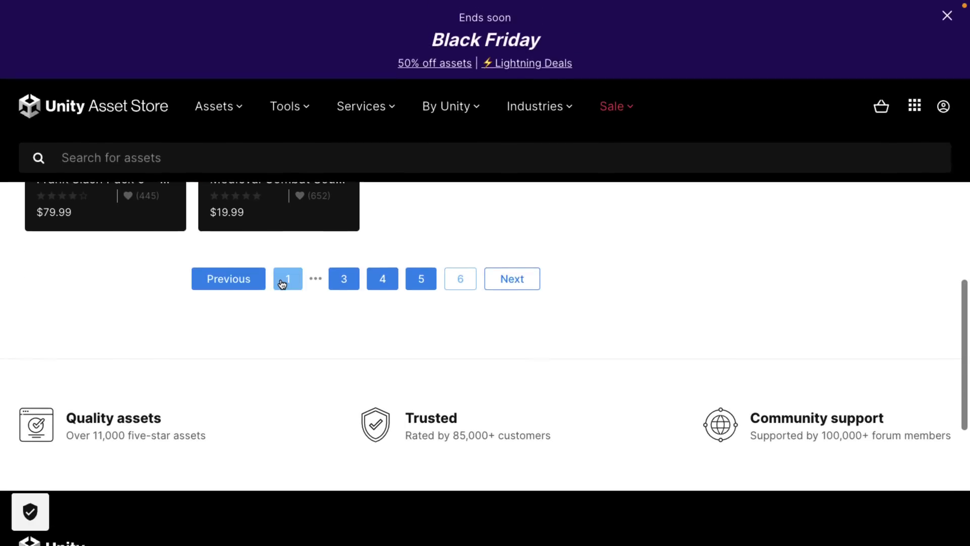
click(281, 279)
scroll(303, 362, down, 5)
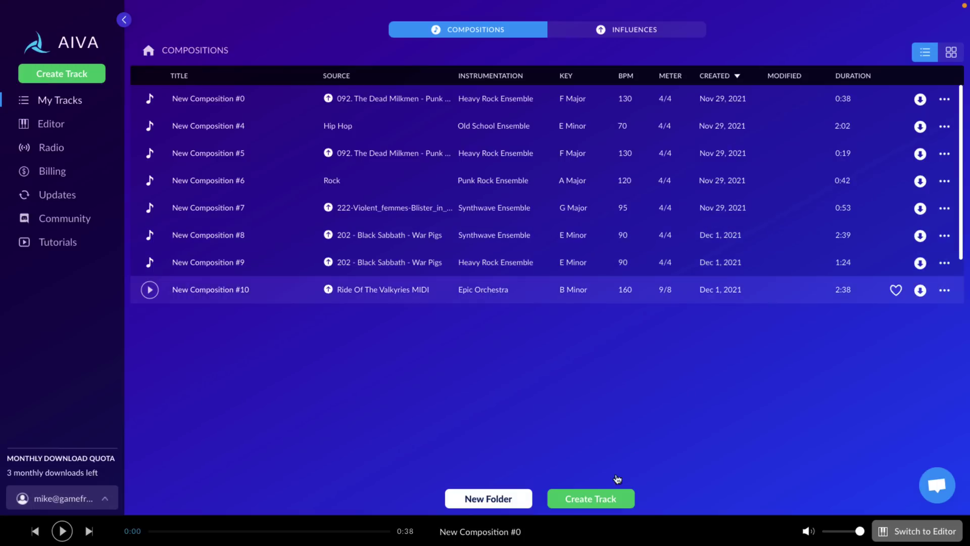
Step: Start a new track and toggle the preset dialog to Simplified View and back to Advanced View
click(598, 498)
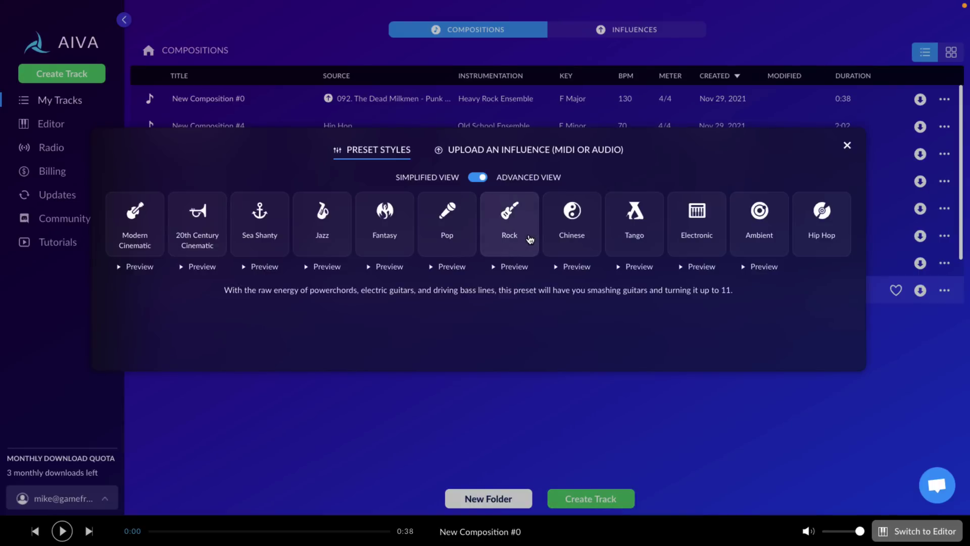
click(477, 178)
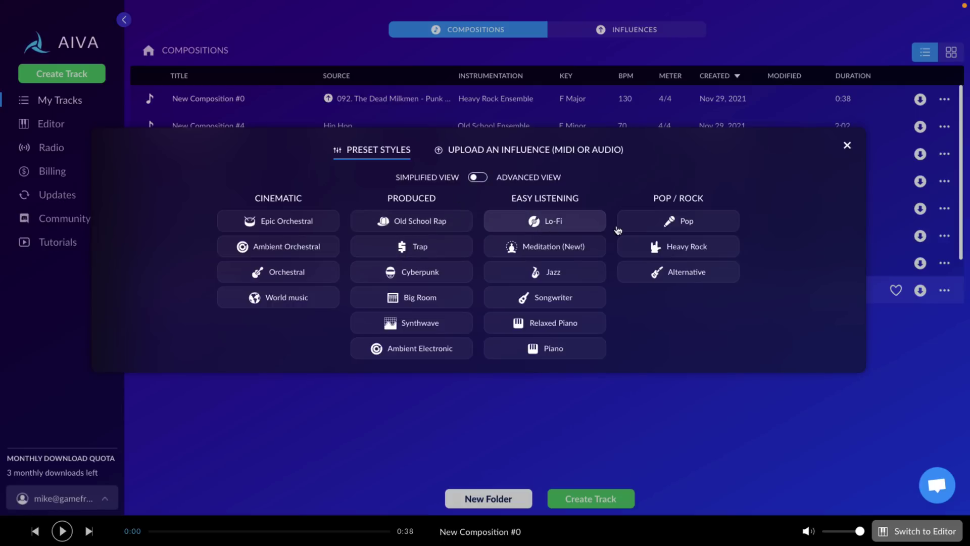
click(481, 178)
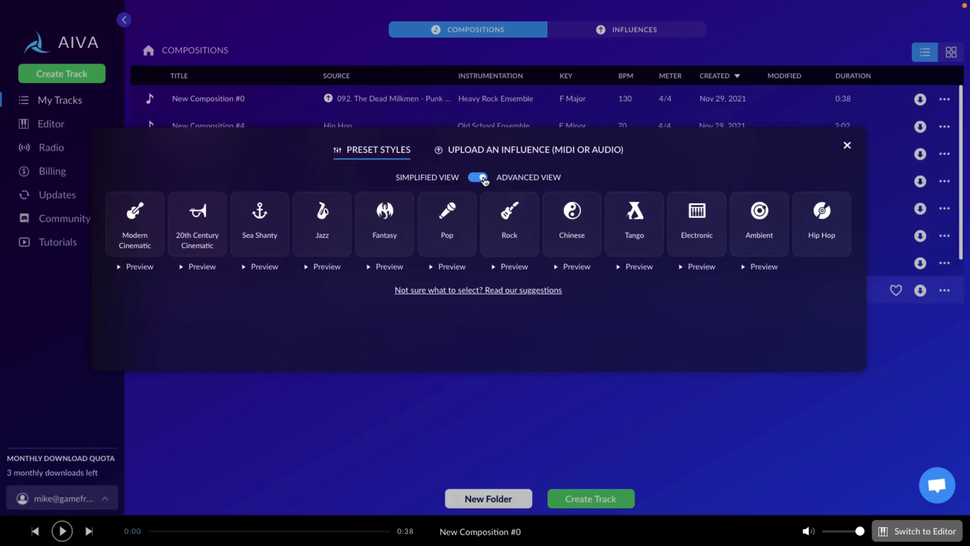
Step: Choose the Fantasy preset with Db Major key and Fast pacing
click(376, 222)
mouse_move(314, 225)
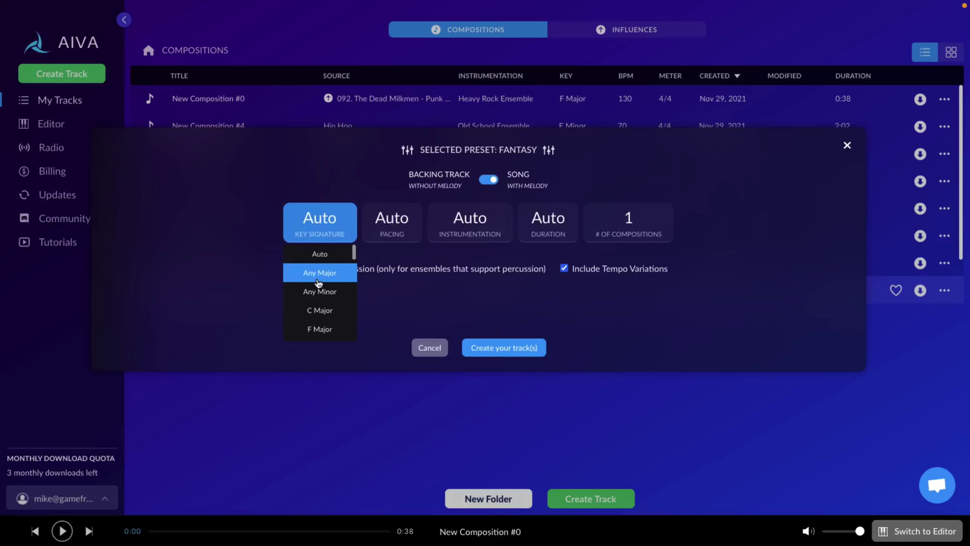
scroll(315, 288, down, 2)
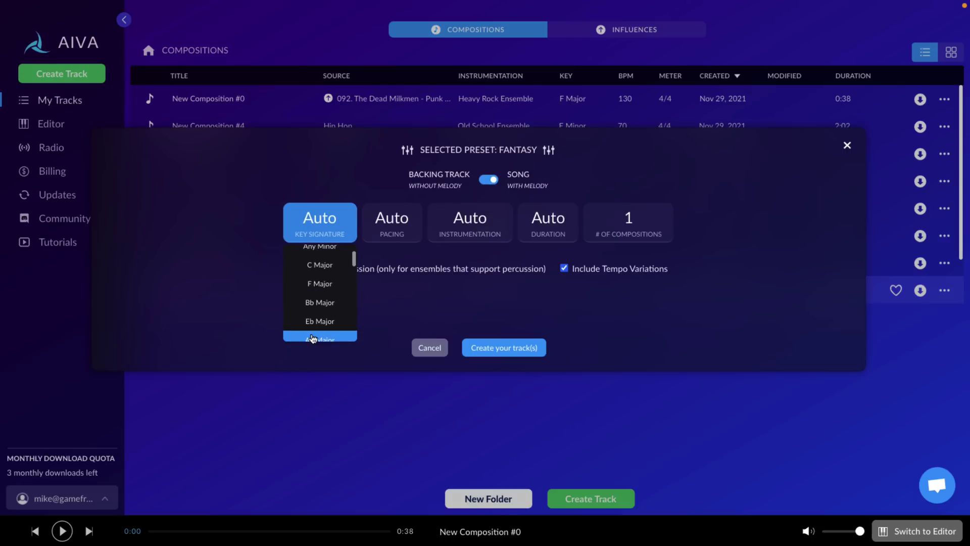
scroll(321, 323, down, 3)
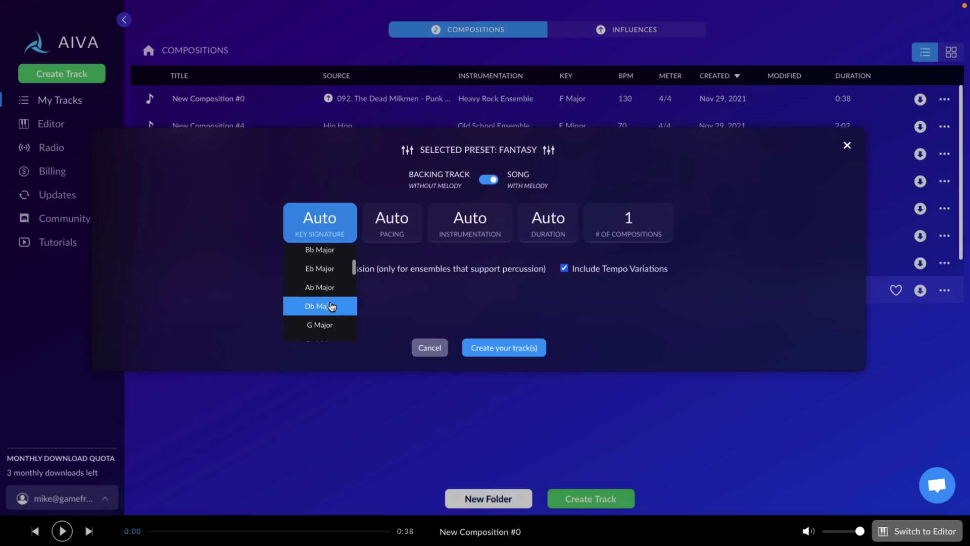
click(329, 307)
mouse_move(387, 237)
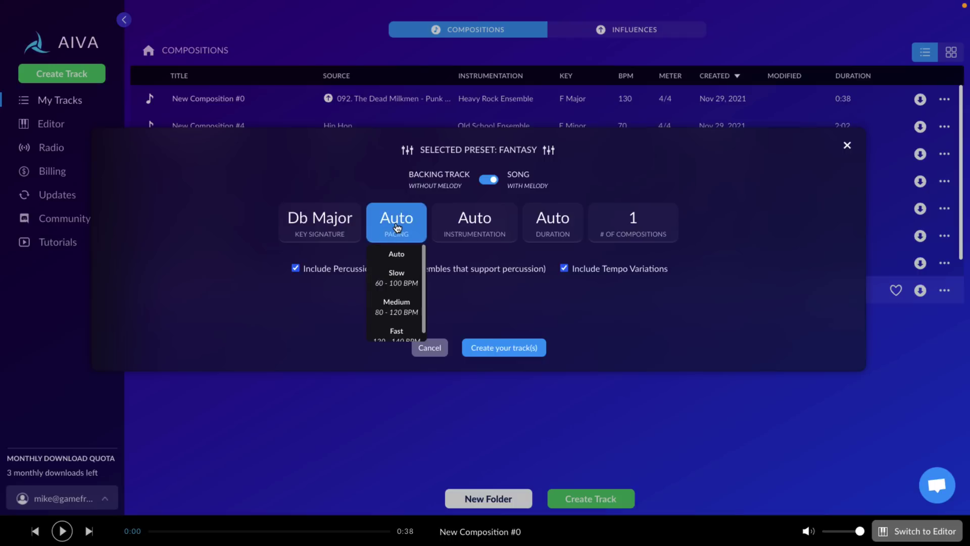
click(392, 335)
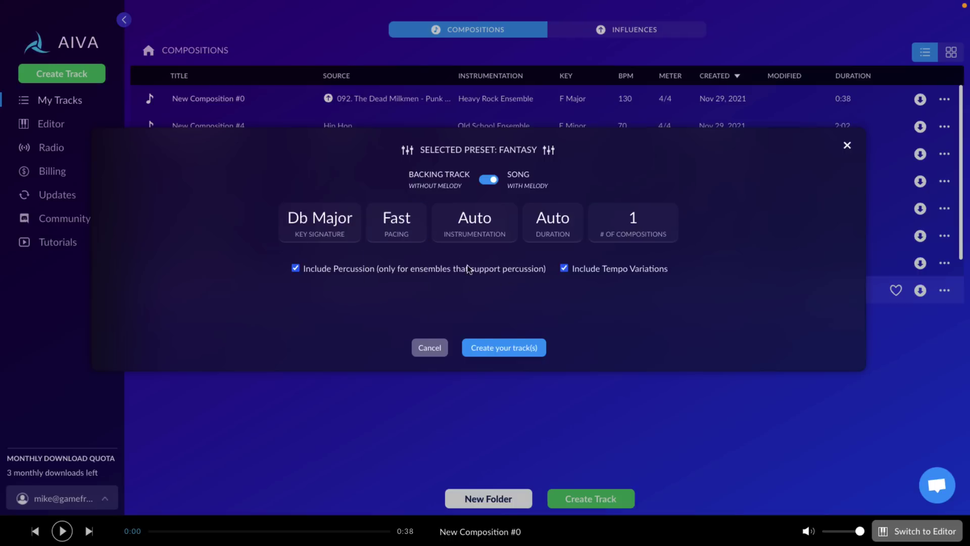
Step: Set the instrumentation to Dragonborn Ensemble and the duration to 0'30 - 1'00
mouse_move(494, 221)
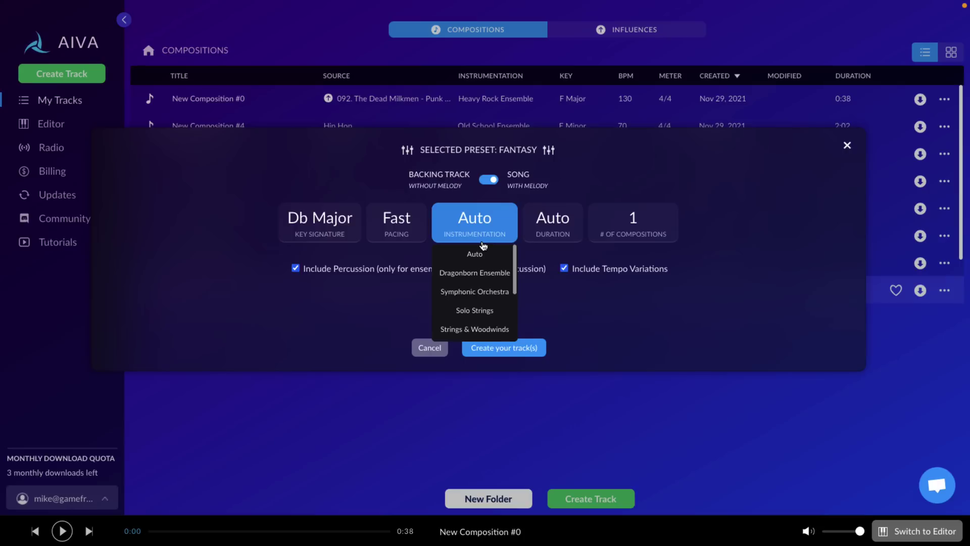
scroll(484, 300, down, 4)
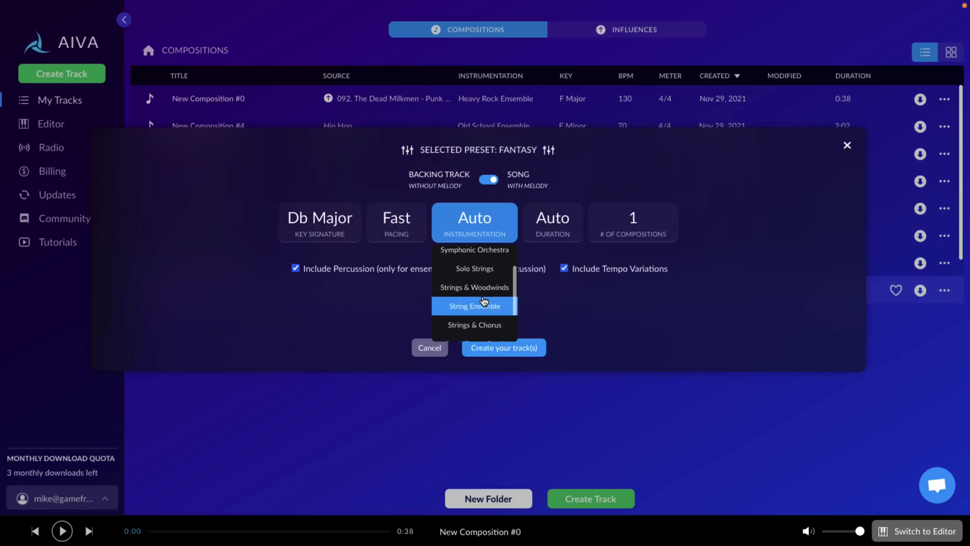
scroll(483, 302, down, 1)
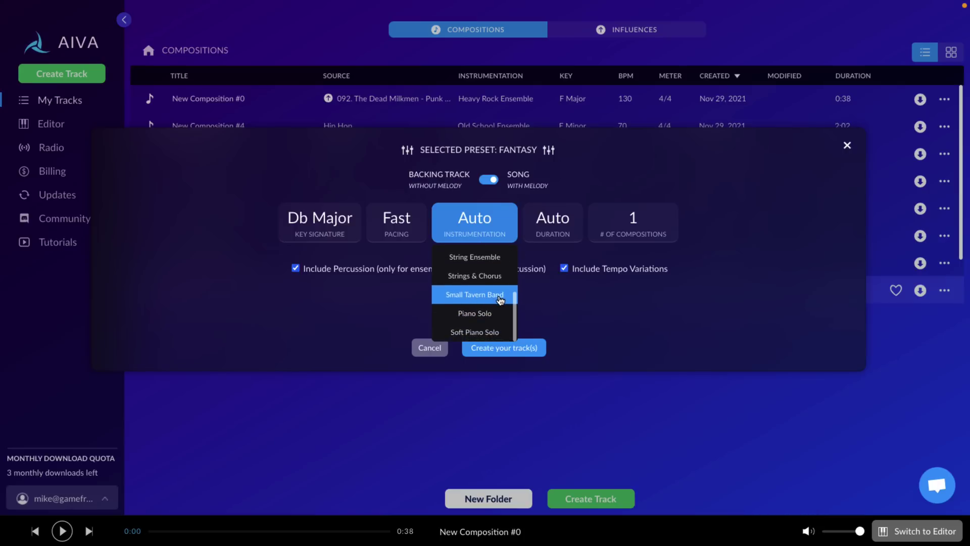
scroll(501, 300, up, 3)
scroll(500, 300, up, 1)
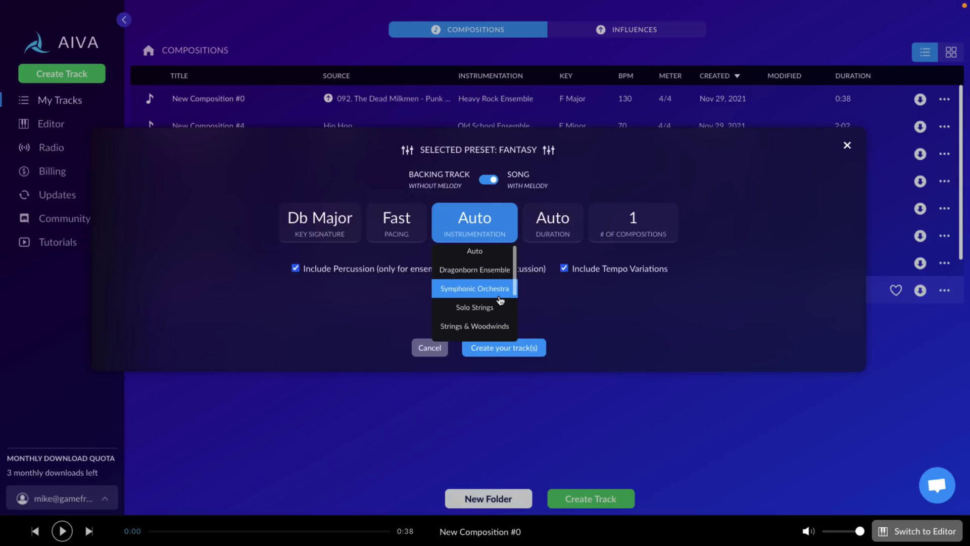
click(475, 270)
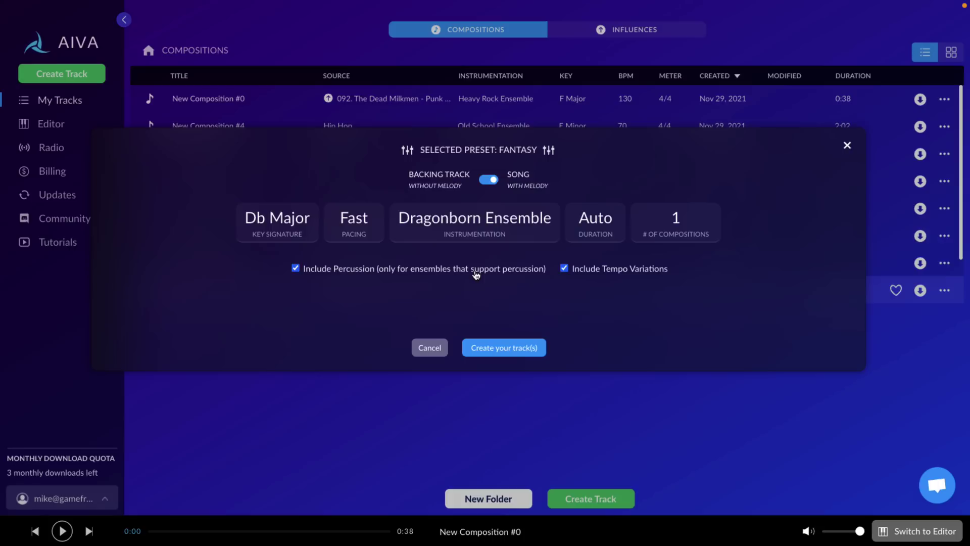
mouse_move(582, 221)
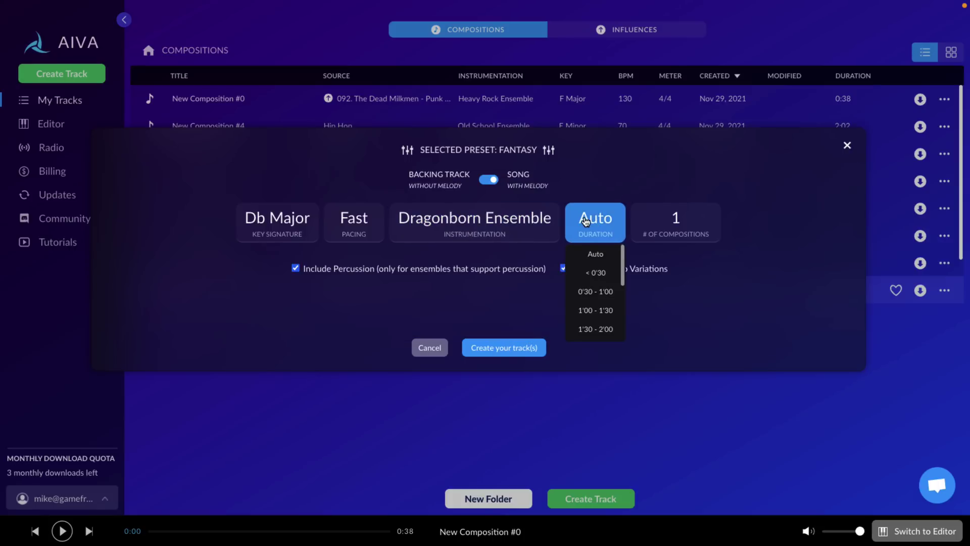
click(592, 292)
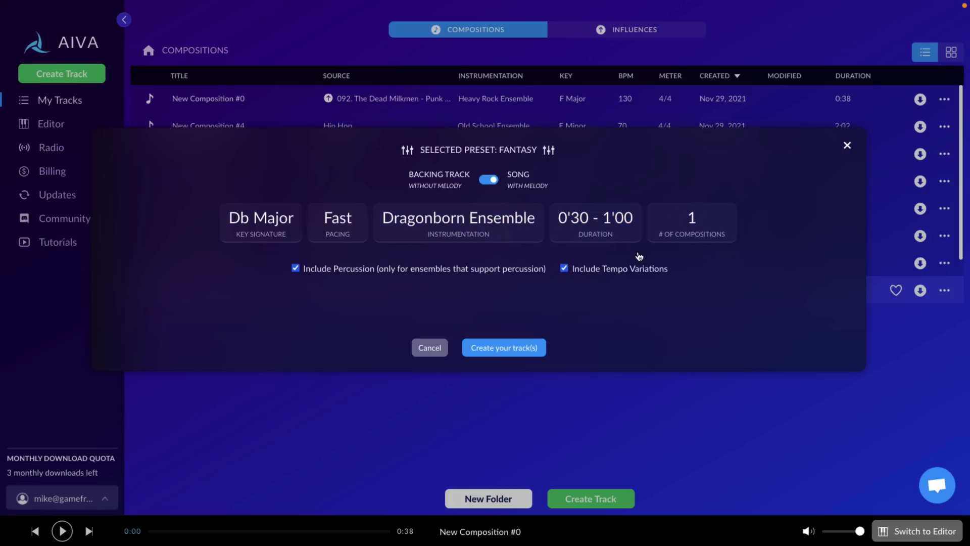
mouse_move(712, 217)
Step: Generate the Fantasy track as New Composition #12, then view the uploaded influences list
click(534, 356)
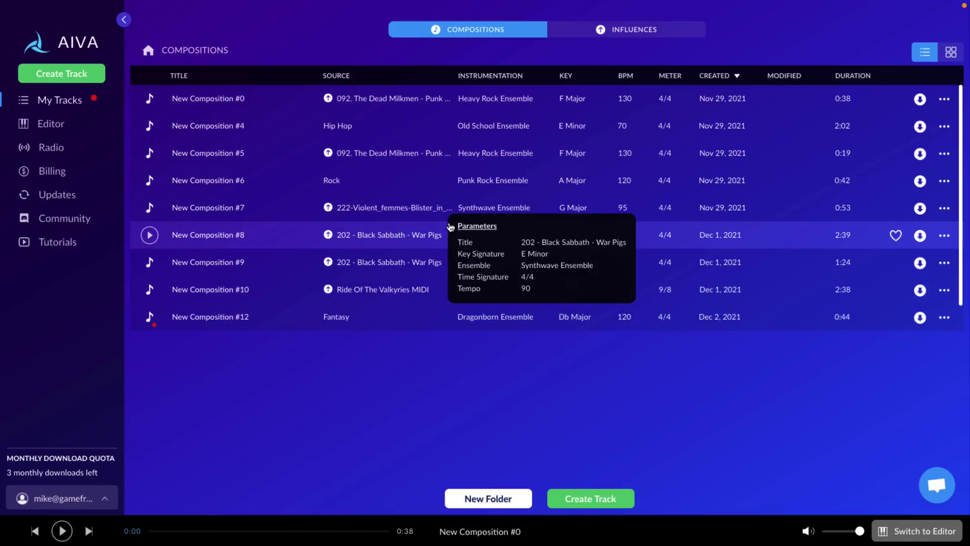
click(640, 31)
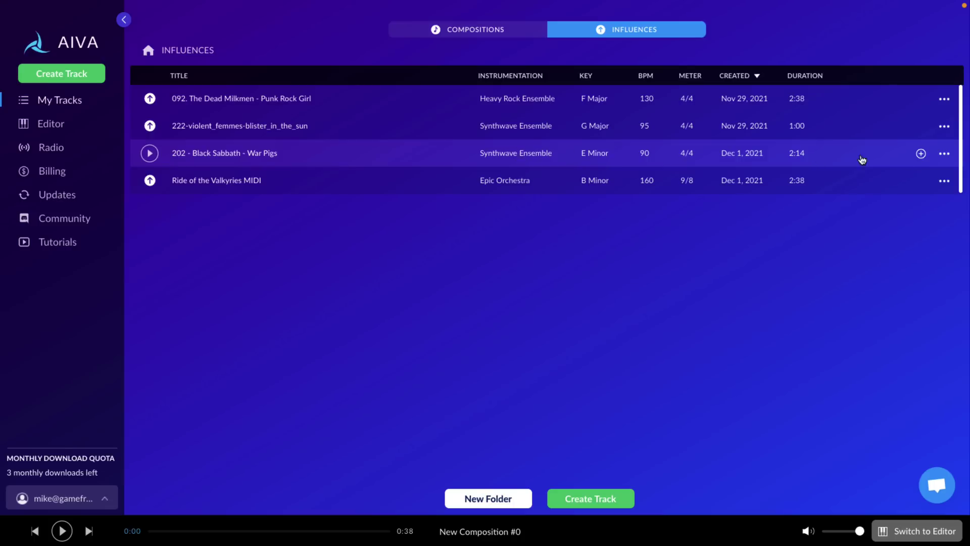
Step: Check the War Pigs options, then preview Ride of the Valkyries MIDI and pause at 0:05
click(944, 154)
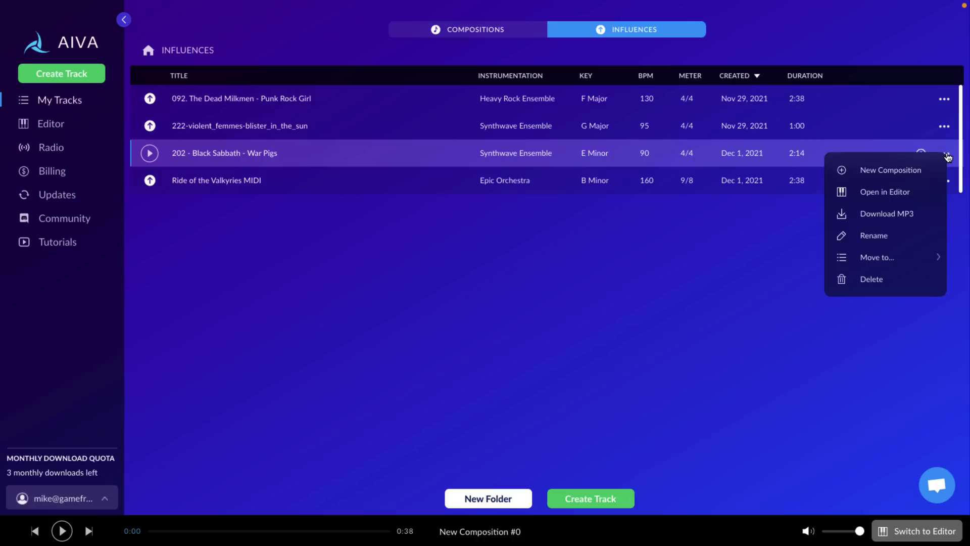
click(697, 253)
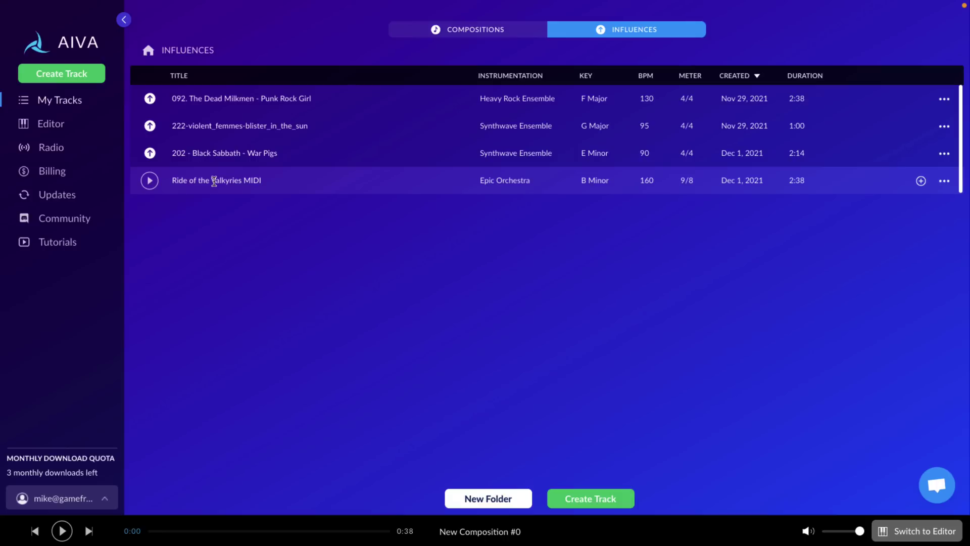
click(151, 183)
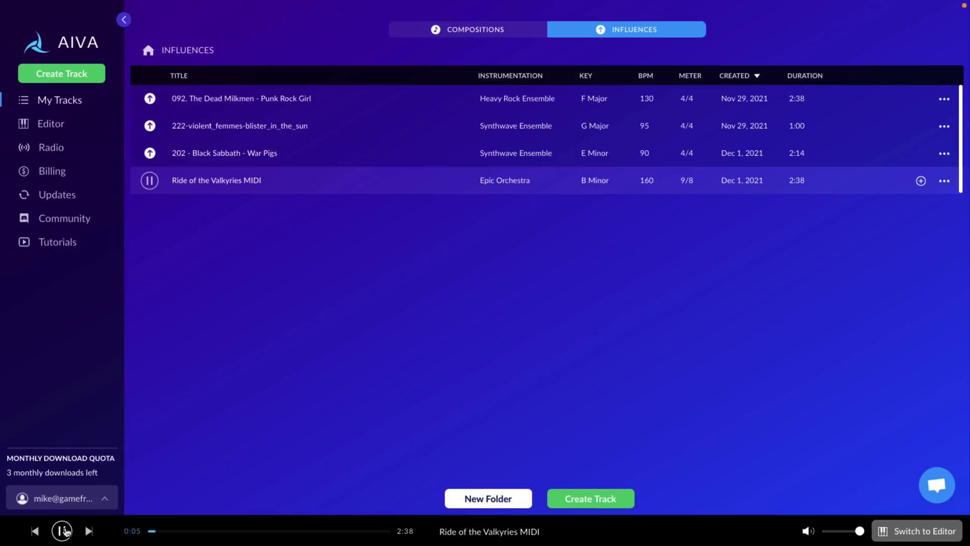
click(63, 530)
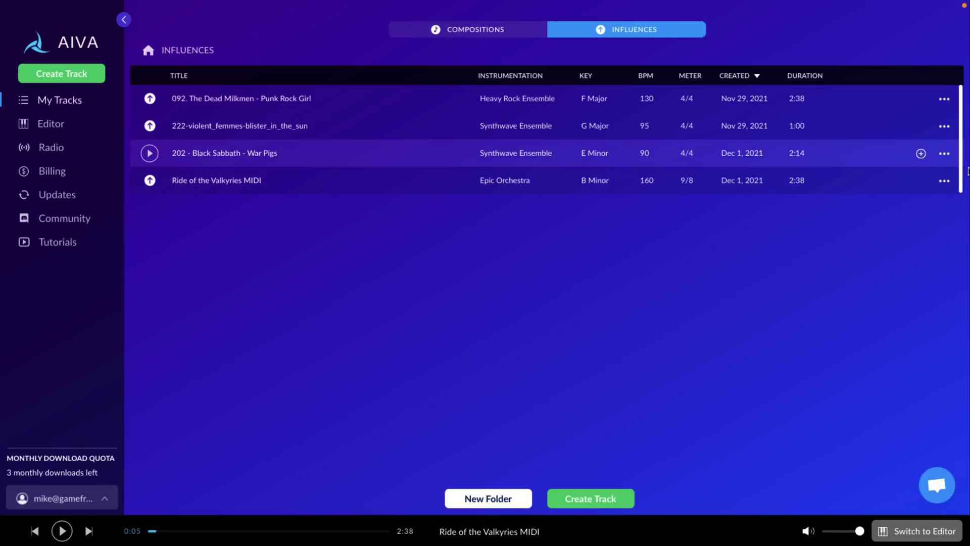
Step: Create New Composition #13 from the Ride of the Valkyries MIDI influence with 0'30 - 1'00 duration
click(944, 180)
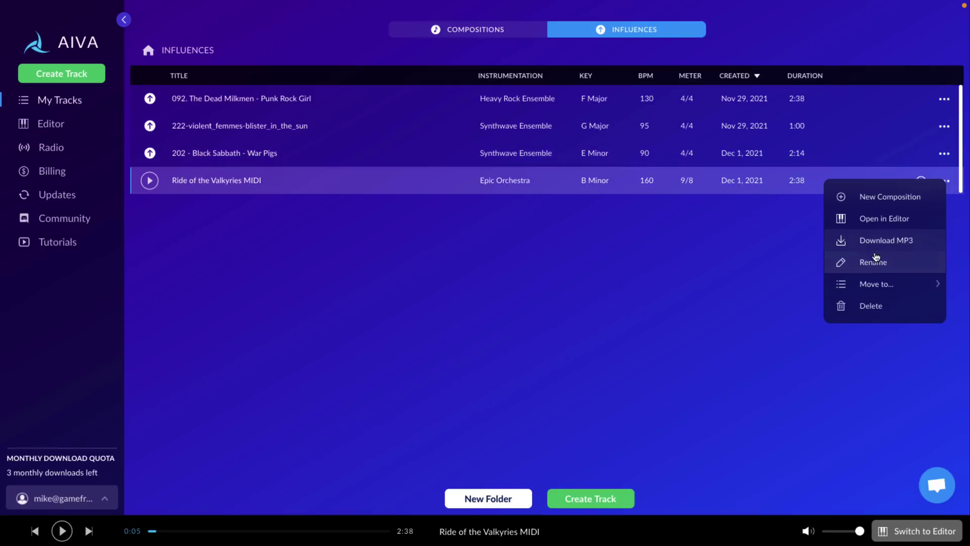
click(920, 196)
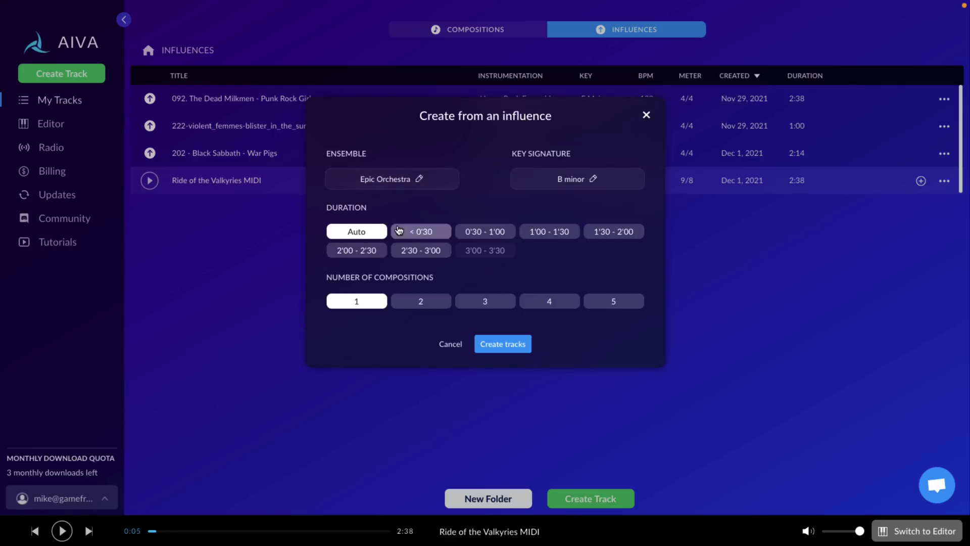
click(479, 231)
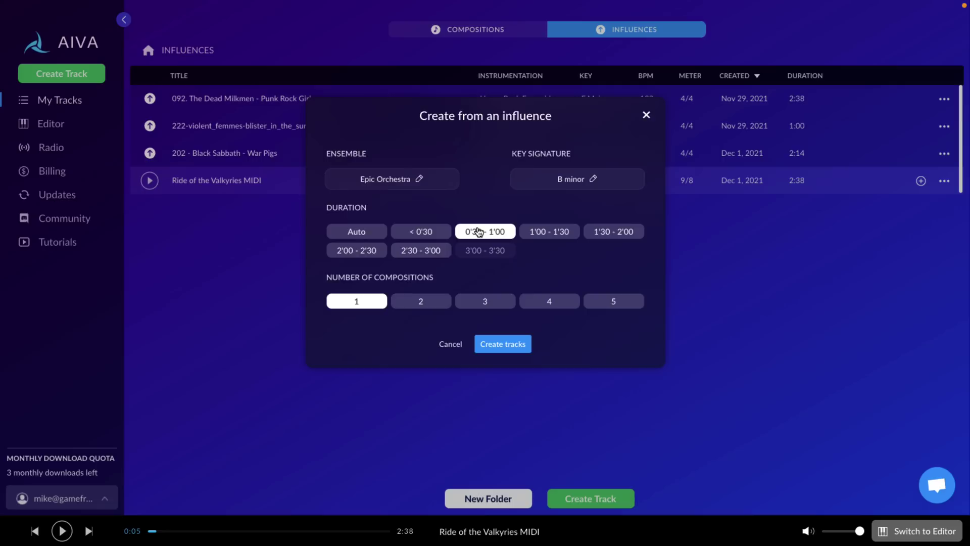
click(511, 347)
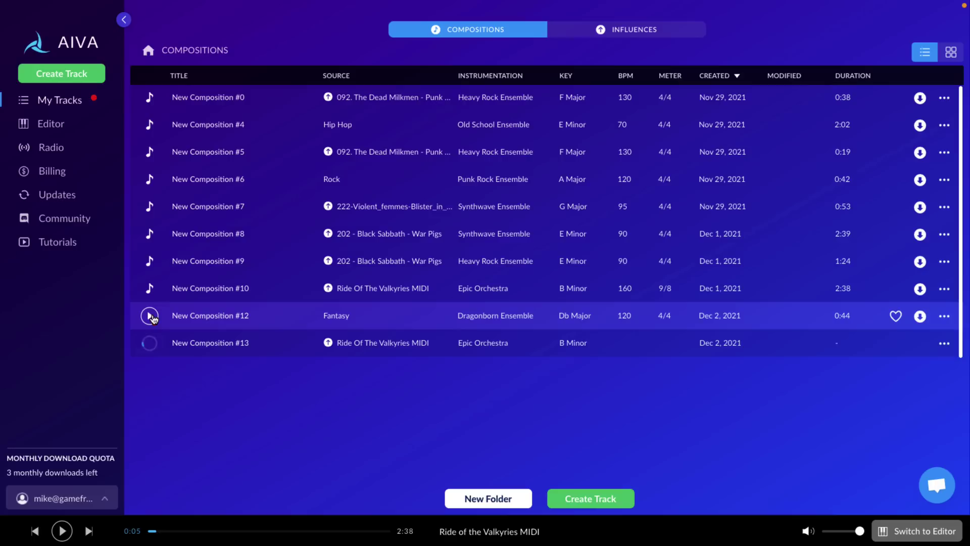
Step: Play New Composition #12, skip ahead to 0:39, and bring up its actions menu
click(149, 315)
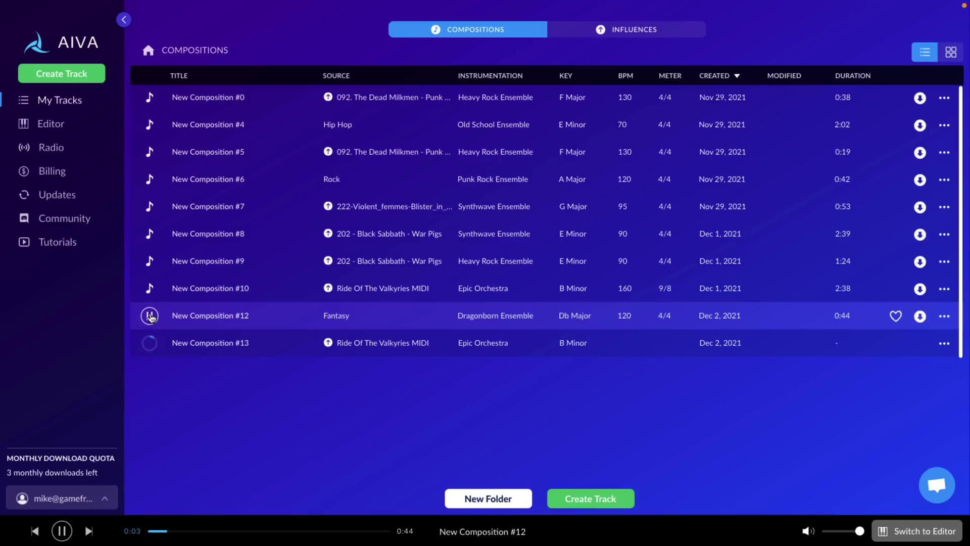
click(256, 532)
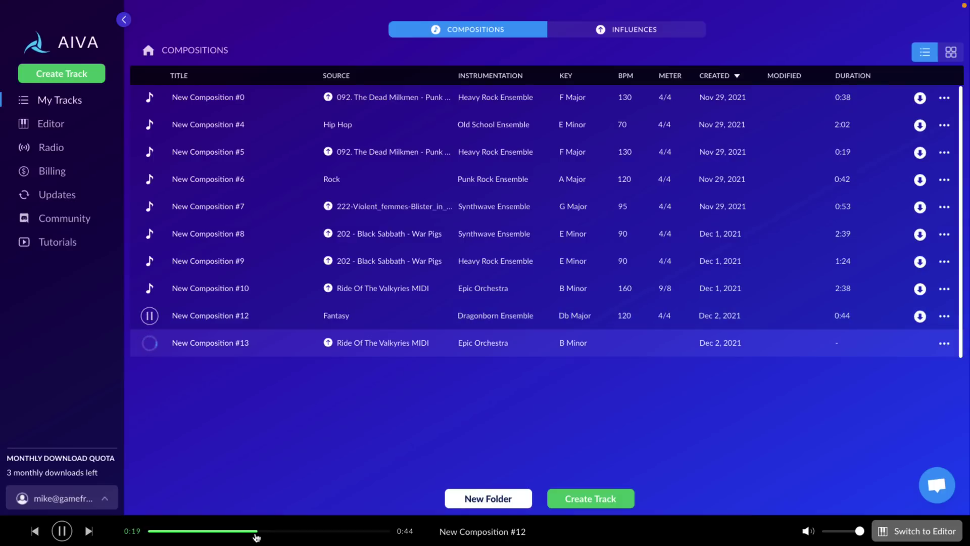
click(306, 532)
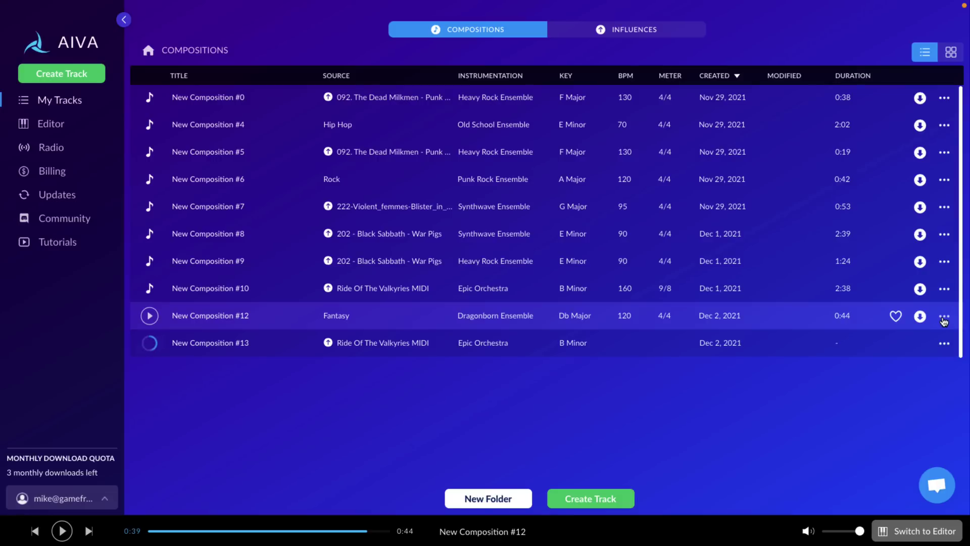
click(943, 319)
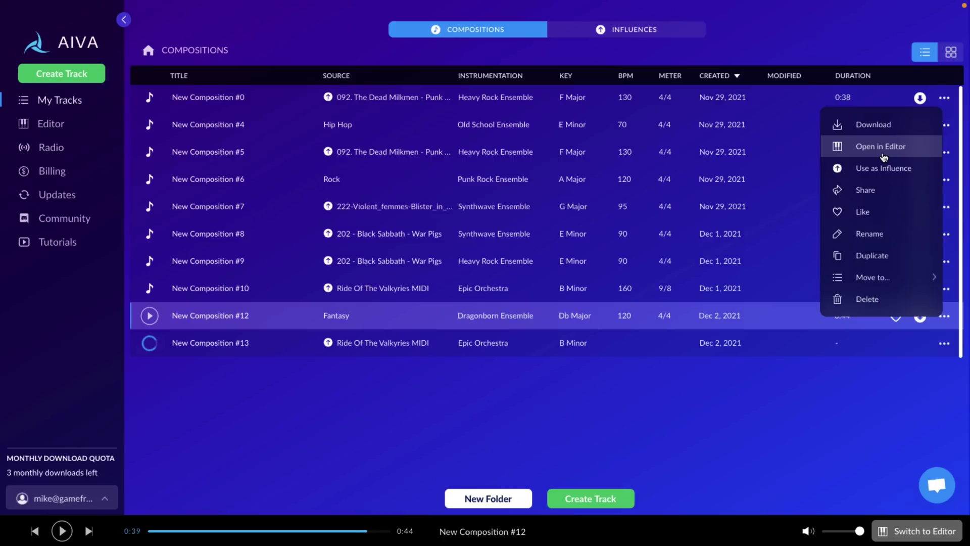
Step: Open New Composition #12 in the editor and inspect its Tempo, Melody, Chords, Bass and Extra tracks
click(888, 151)
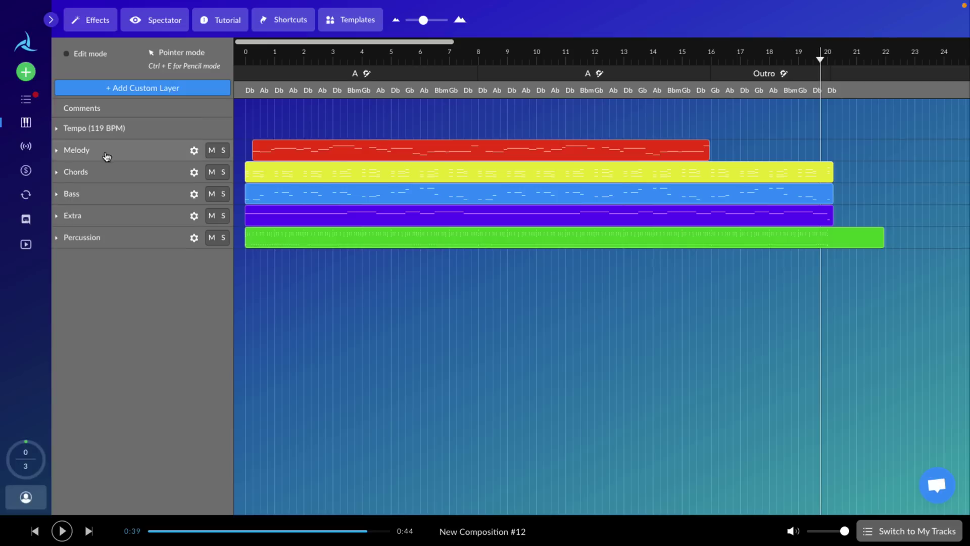
click(56, 129)
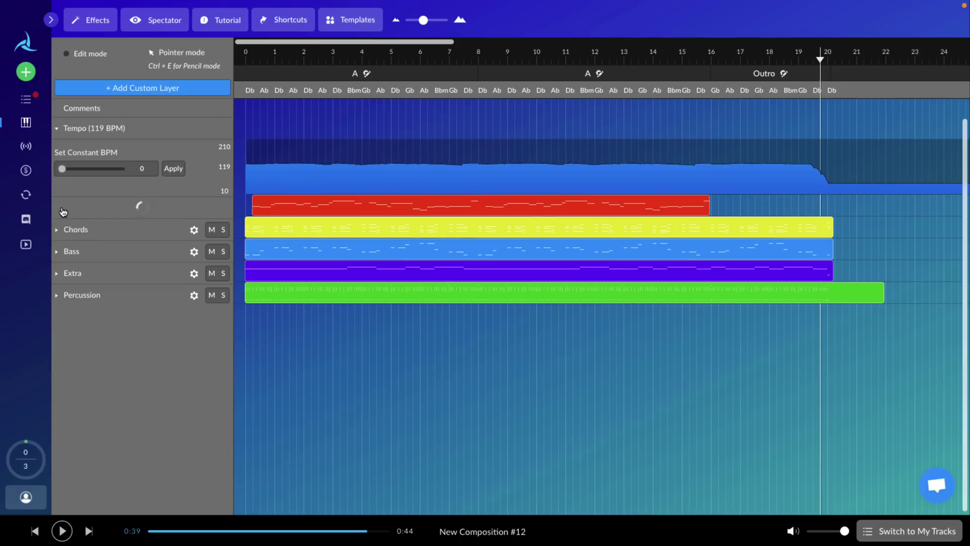
click(134, 202)
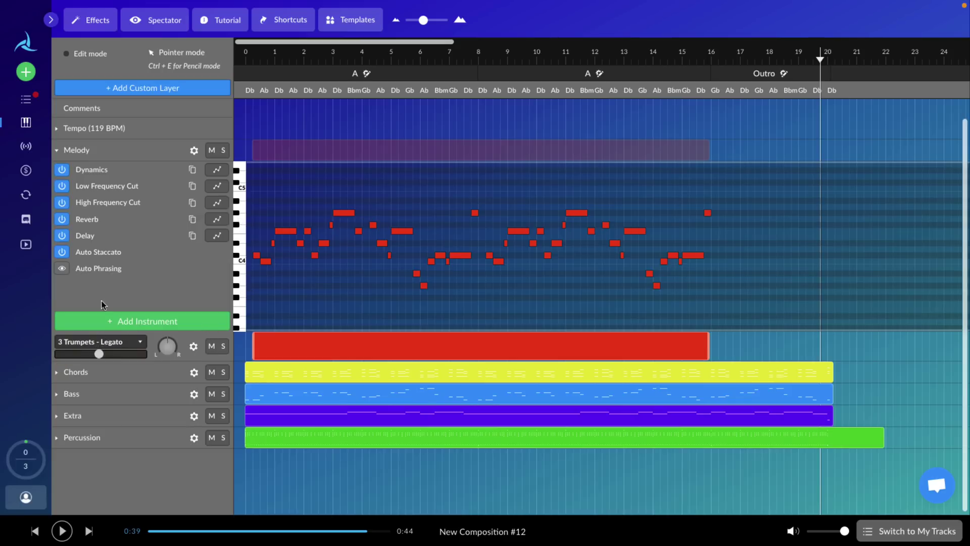
click(84, 151)
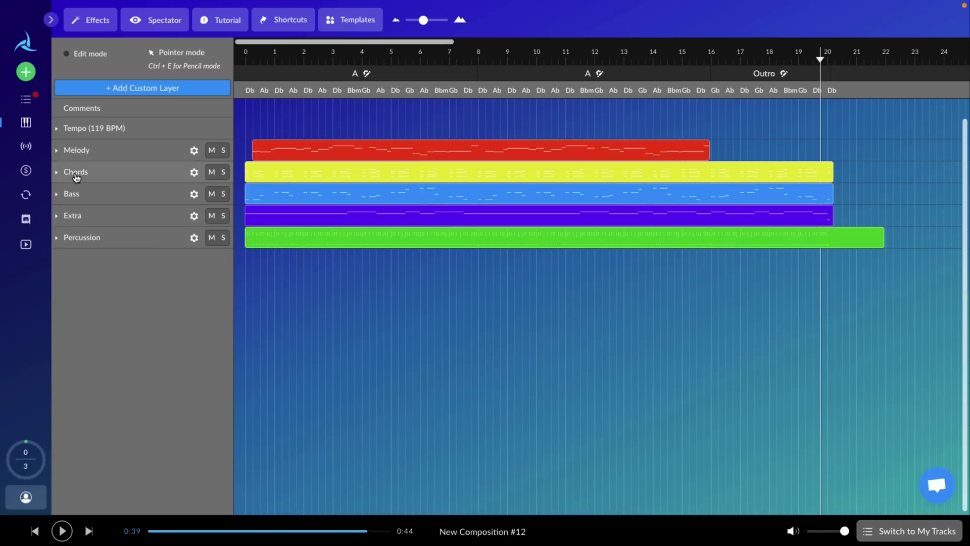
click(75, 173)
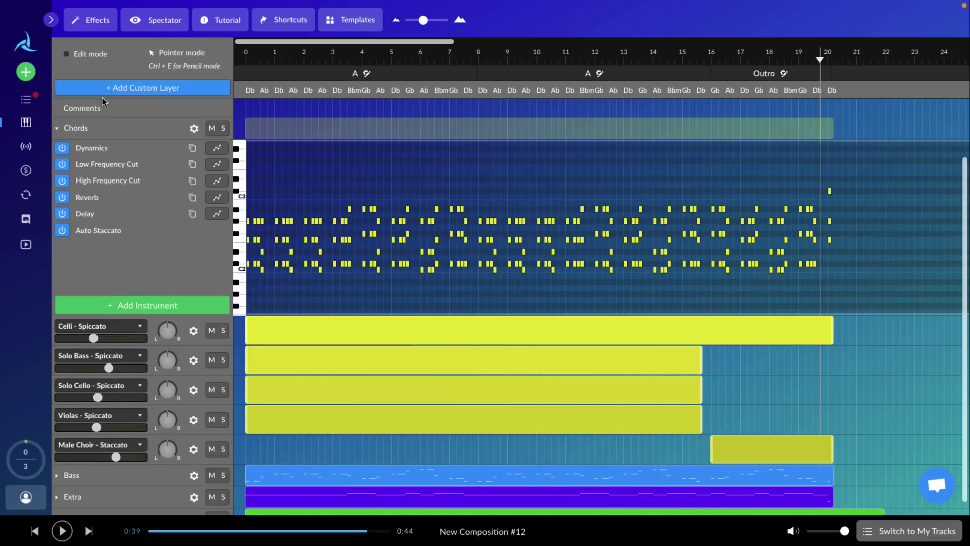
click(75, 129)
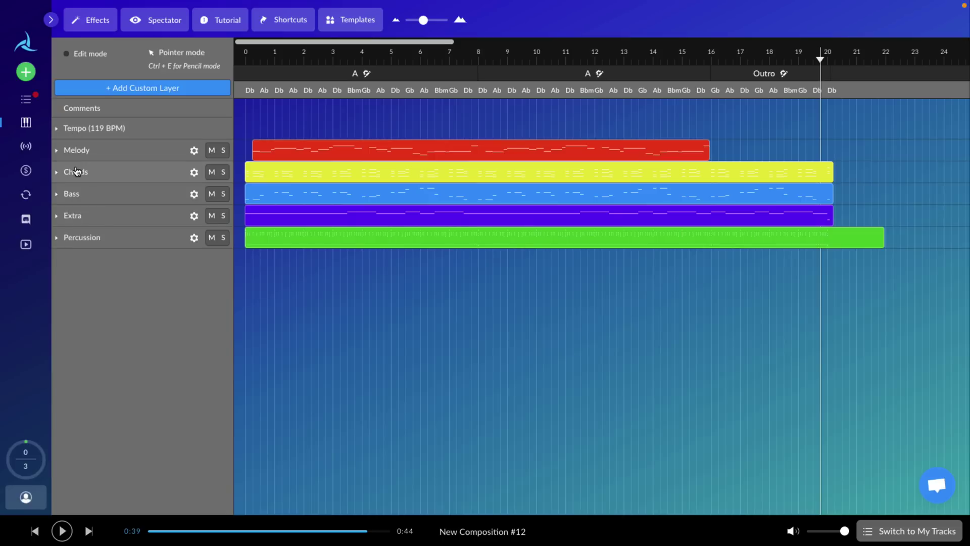
click(70, 194)
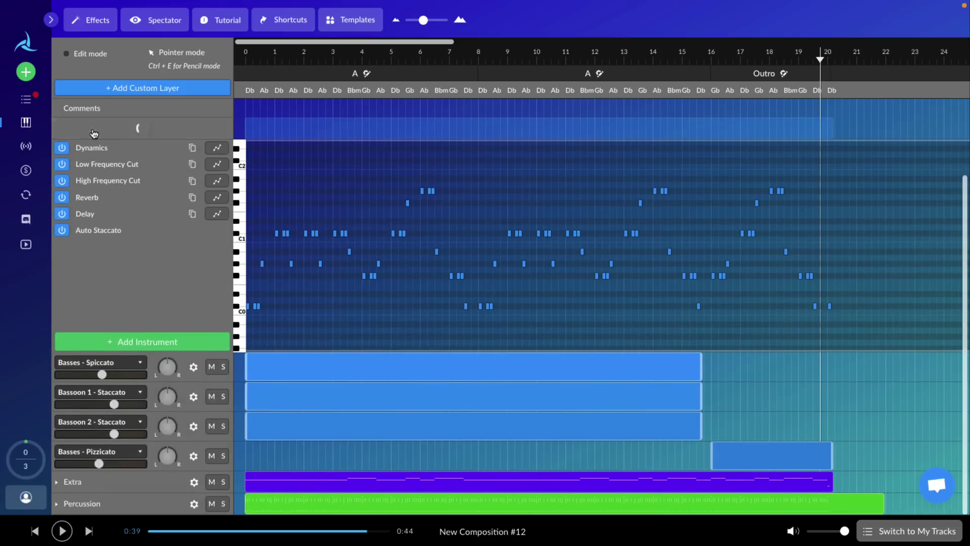
click(72, 129)
click(72, 215)
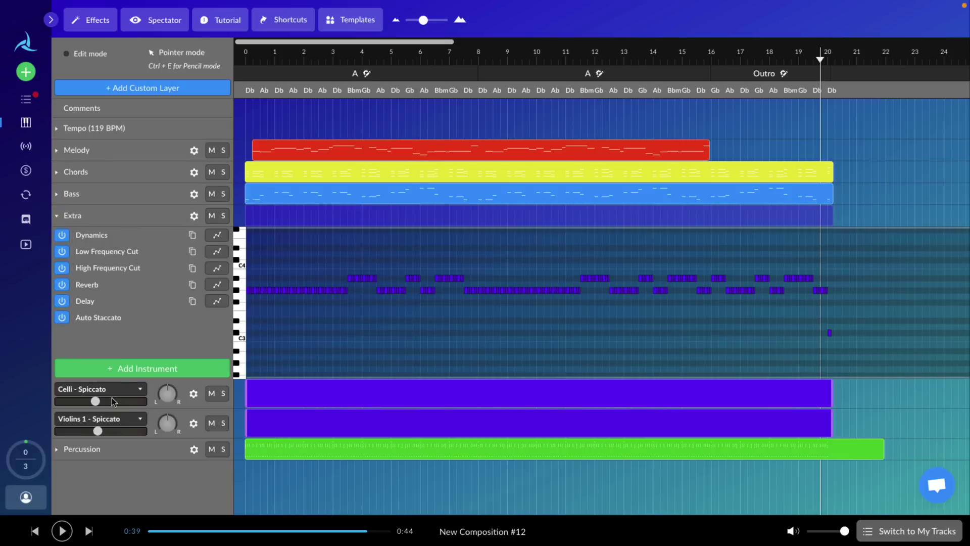
Step: Add a Ride Out hit to Epic Kit 1's percussion step pattern
click(137, 448)
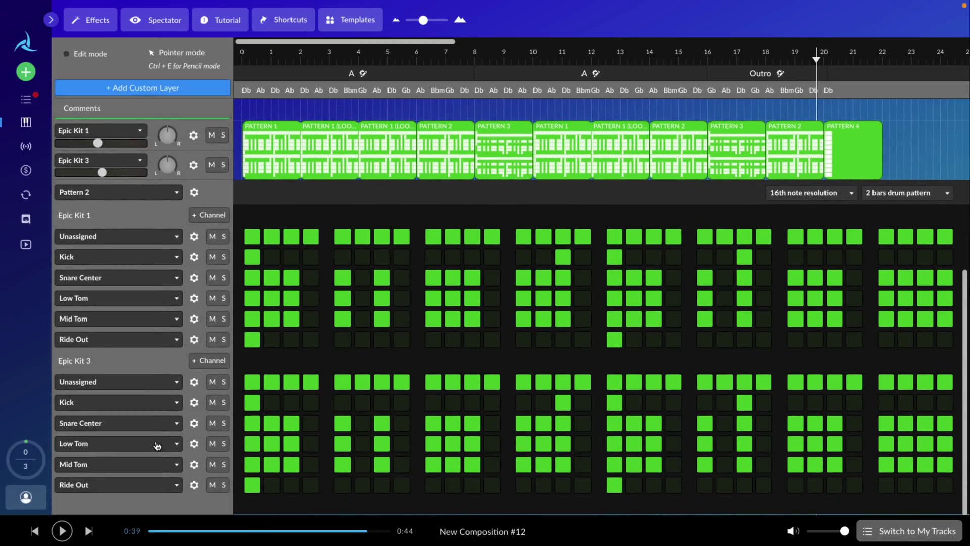
click(288, 340)
click(276, 342)
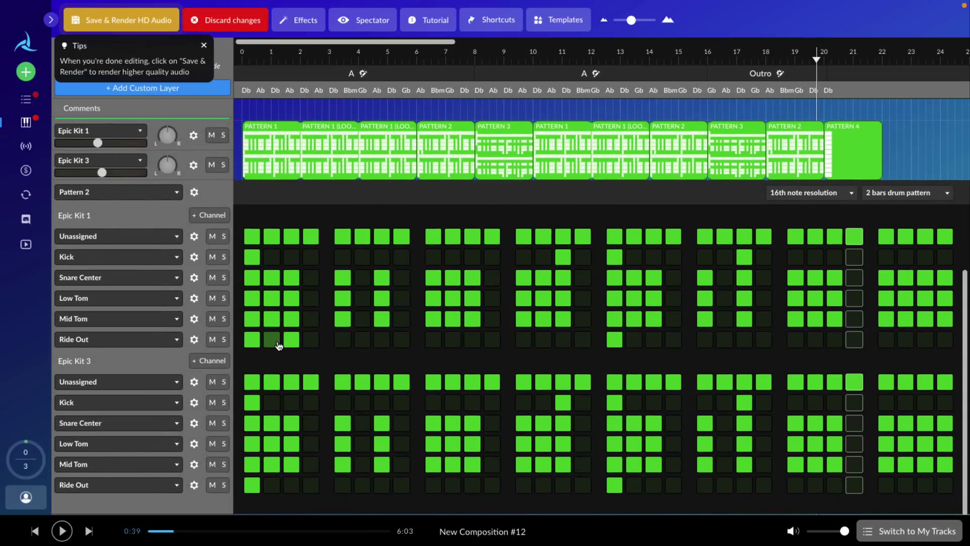
click(276, 342)
click(276, 342)
click(276, 342)
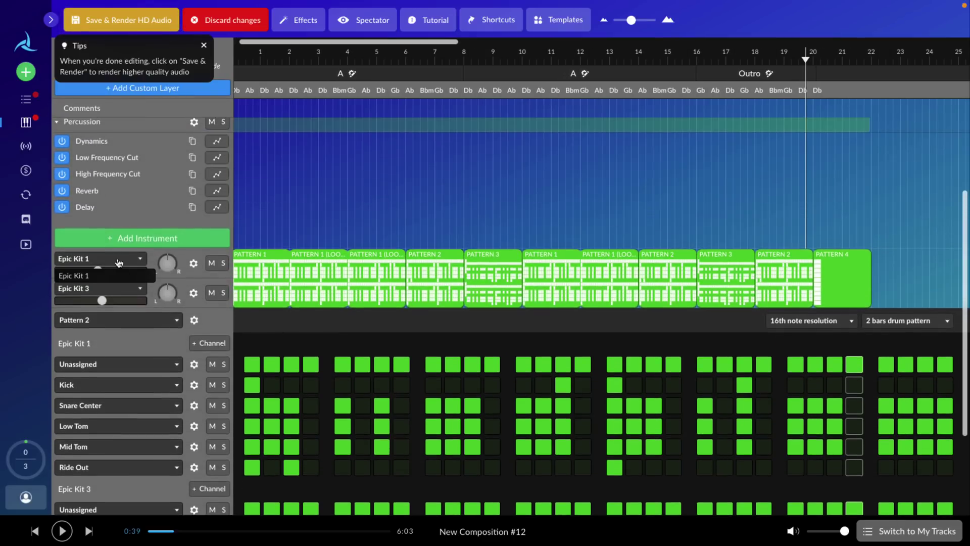
Step: Replace Epic Kit 1 with Orchestral Drumkit 1
click(118, 260)
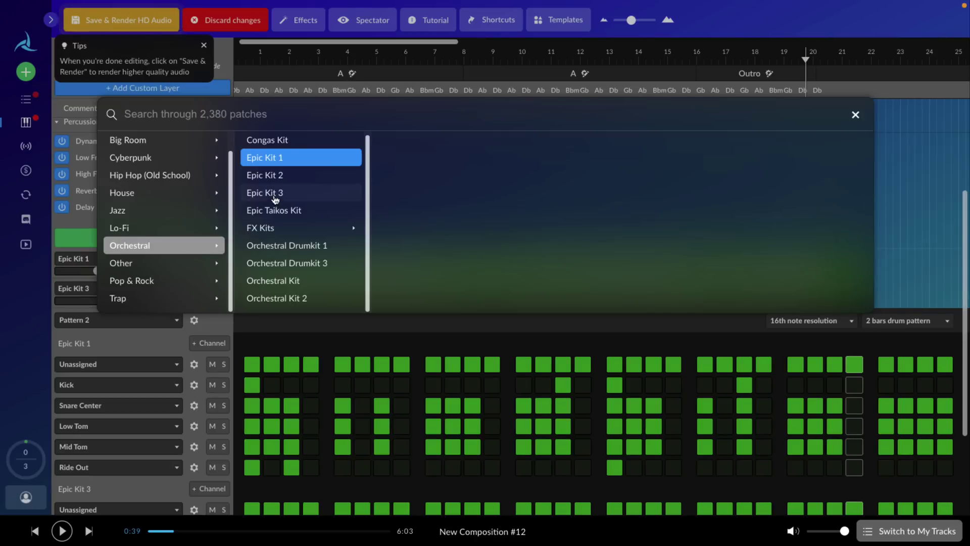
click(273, 246)
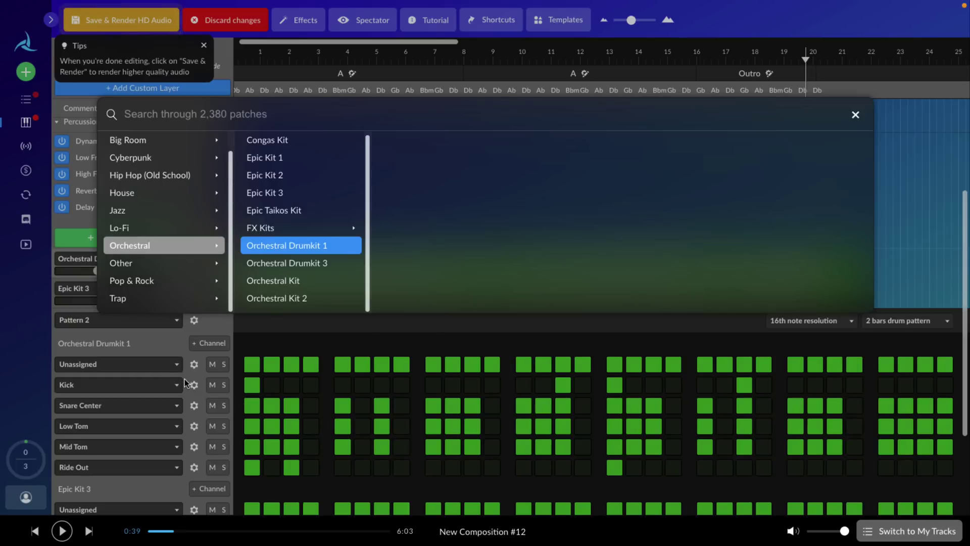
click(165, 337)
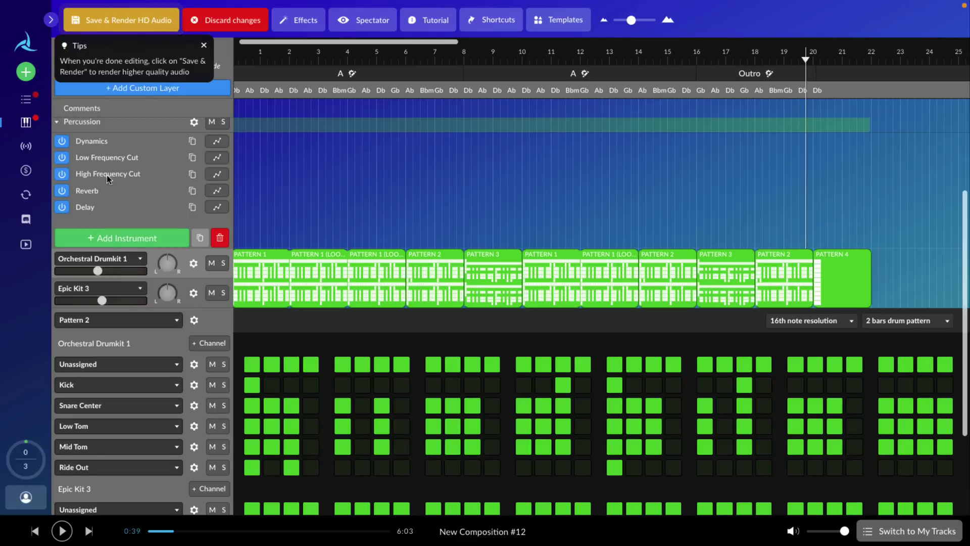
Step: Switch the Melody instrument to 9 Horns Legato (Auto-Staccato) and preview it
scroll(88, 144, up, 3)
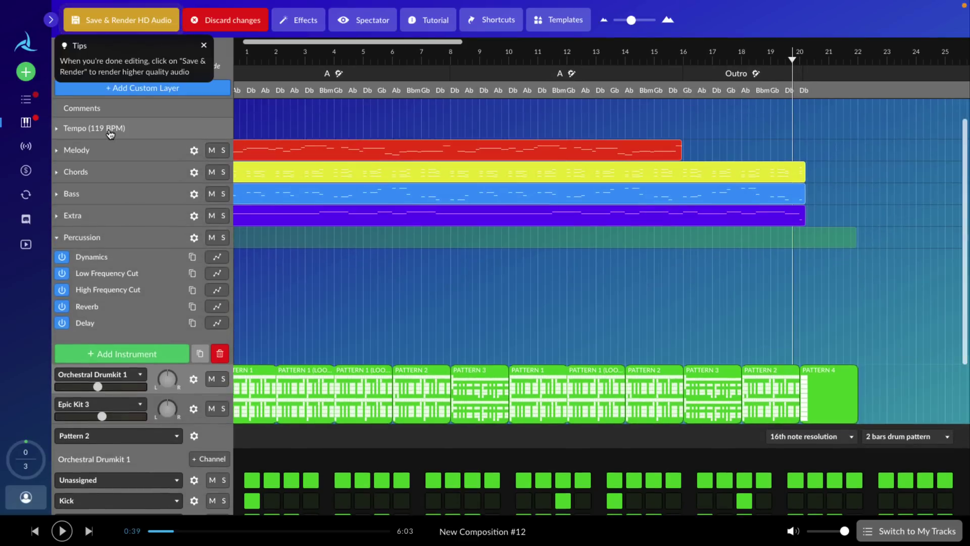
click(57, 150)
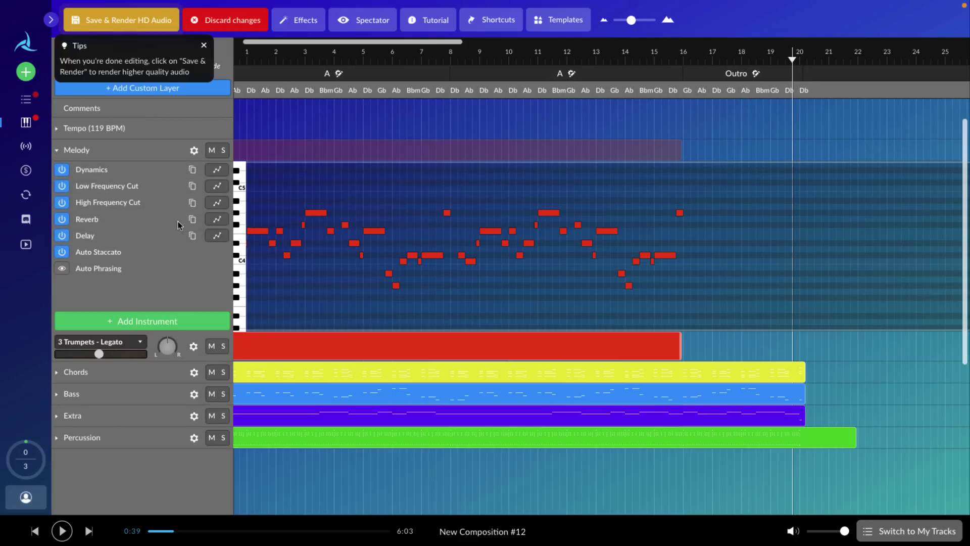
click(116, 342)
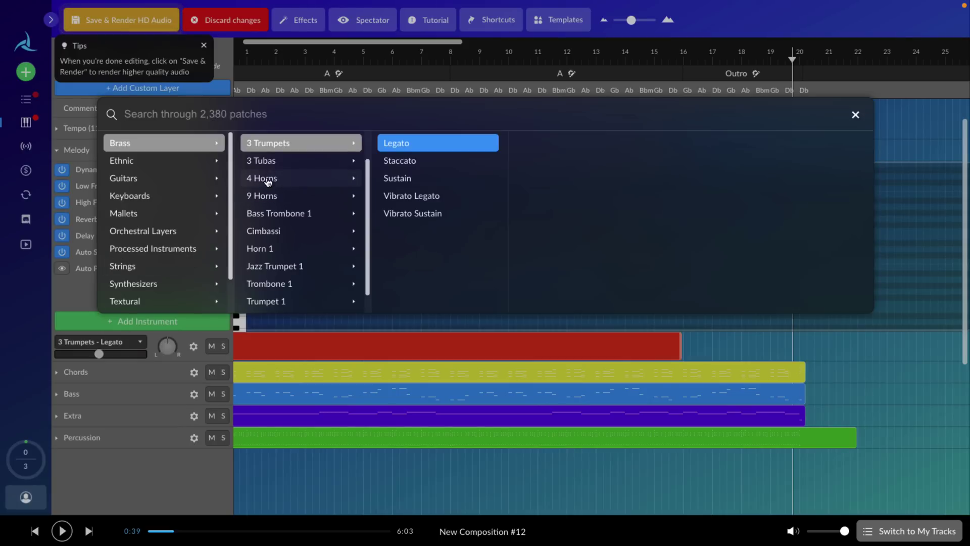
click(265, 199)
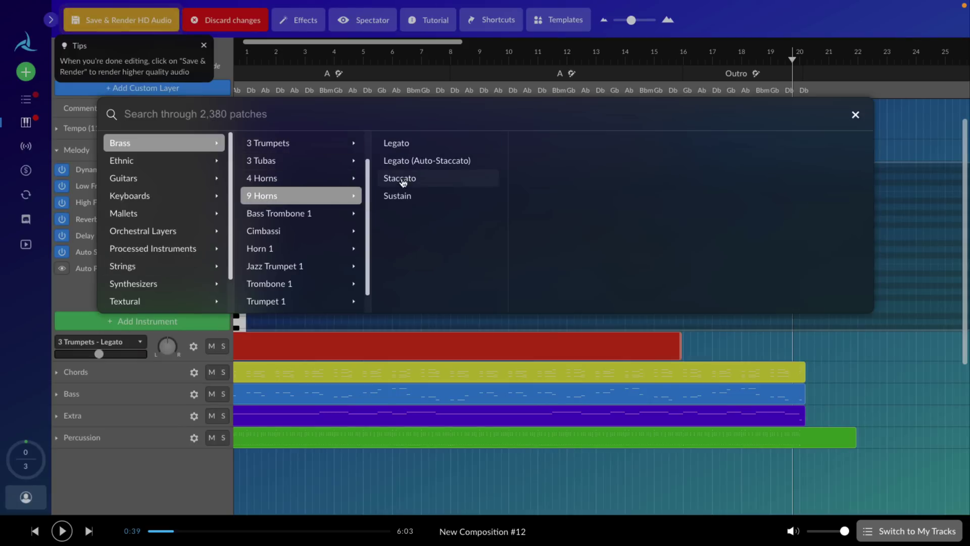
click(409, 165)
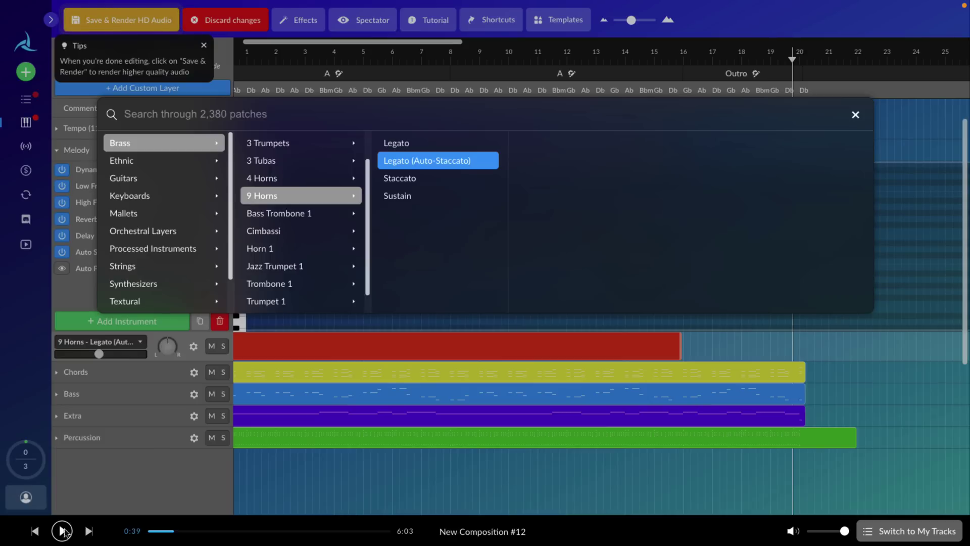
click(62, 531)
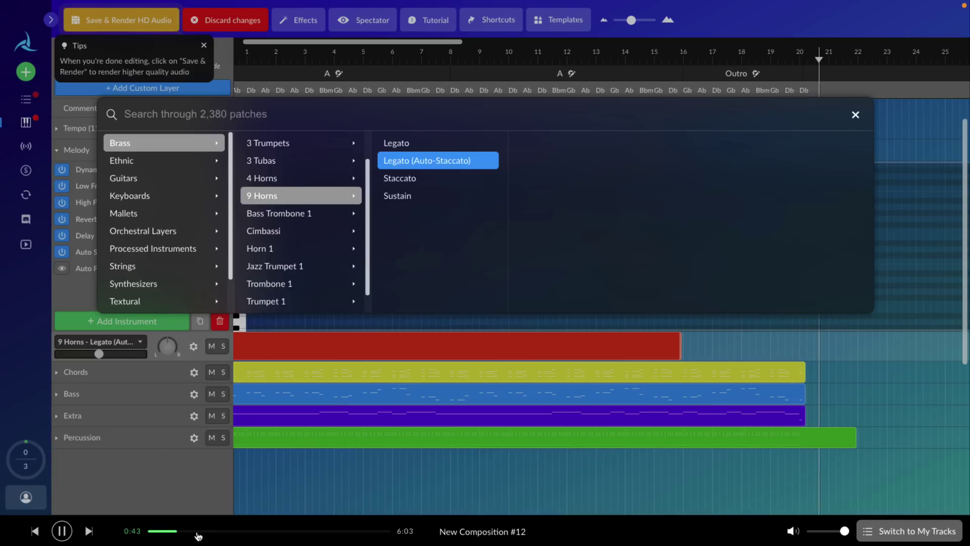
click(159, 532)
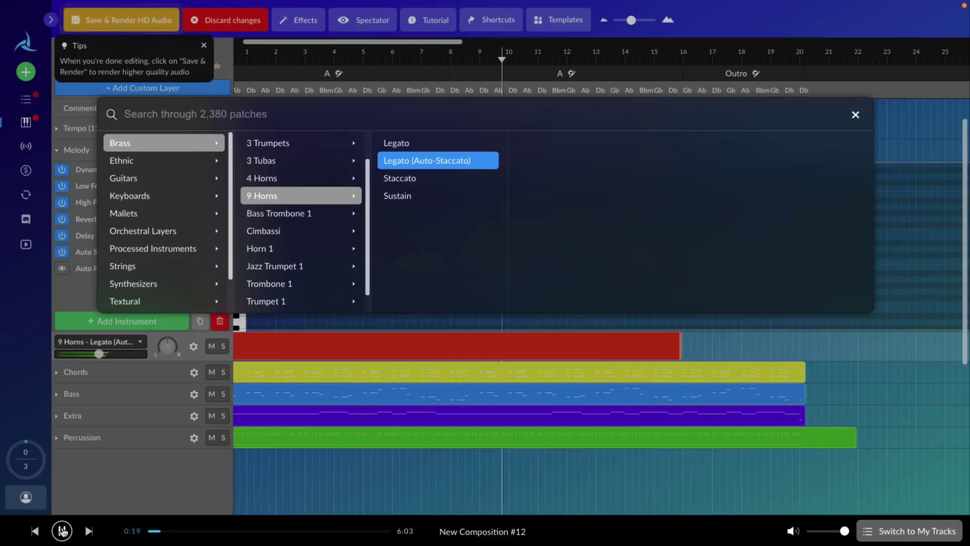
click(65, 529)
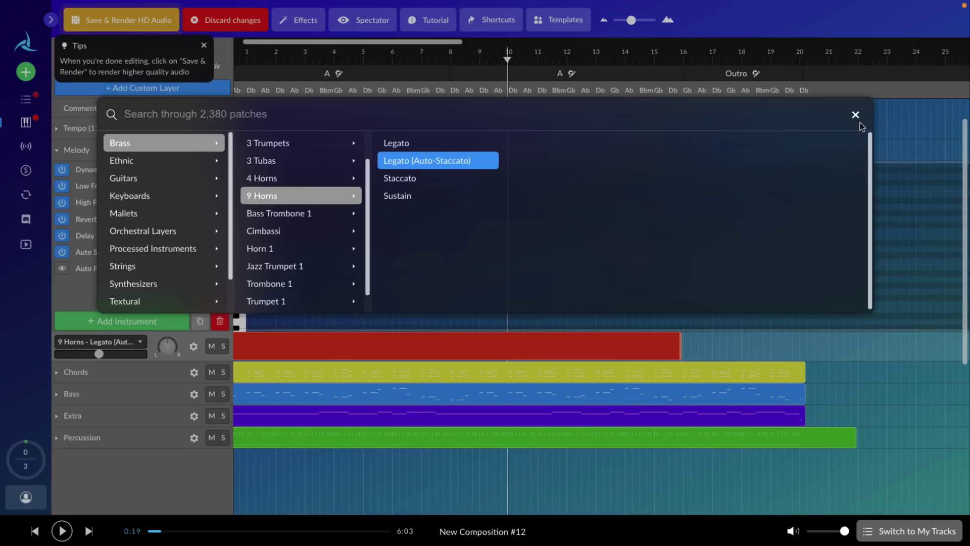
Step: Change the Melody to the 80s Rock (Orchestral) Echo (8th note) distorted guitar and preview it
click(127, 185)
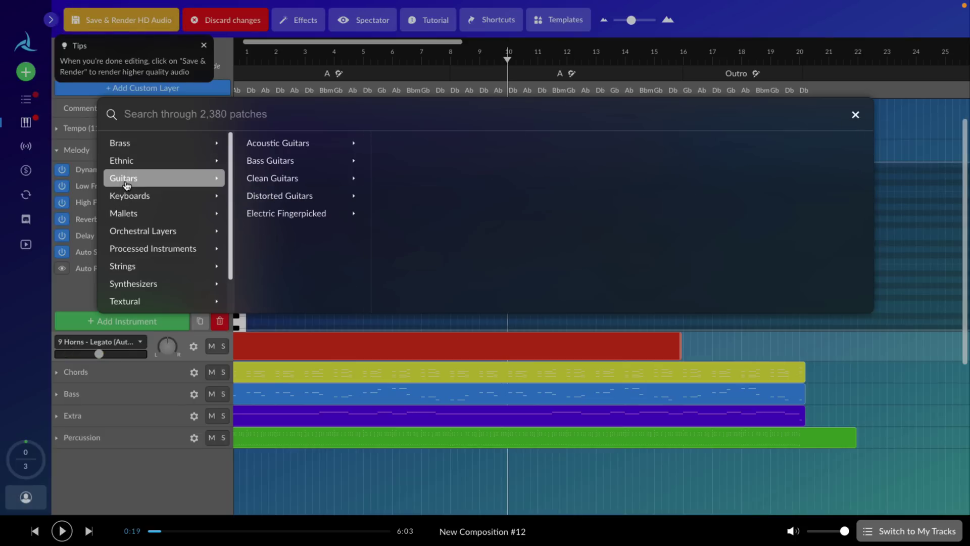
click(306, 195)
click(401, 175)
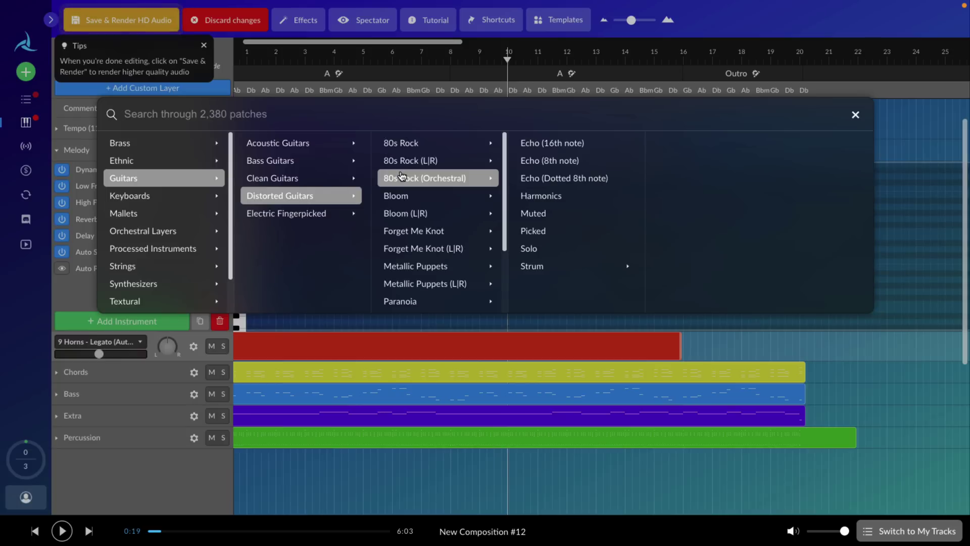
click(594, 168)
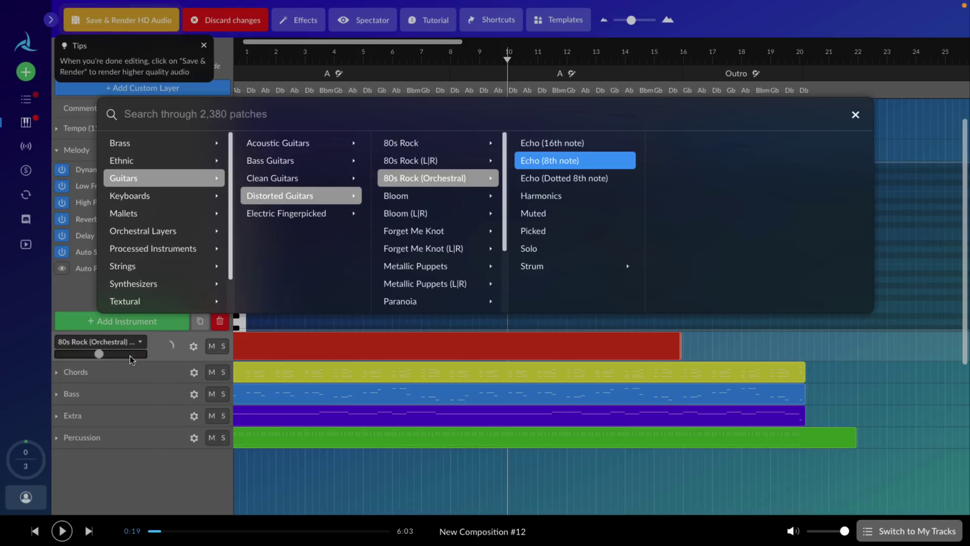
click(62, 533)
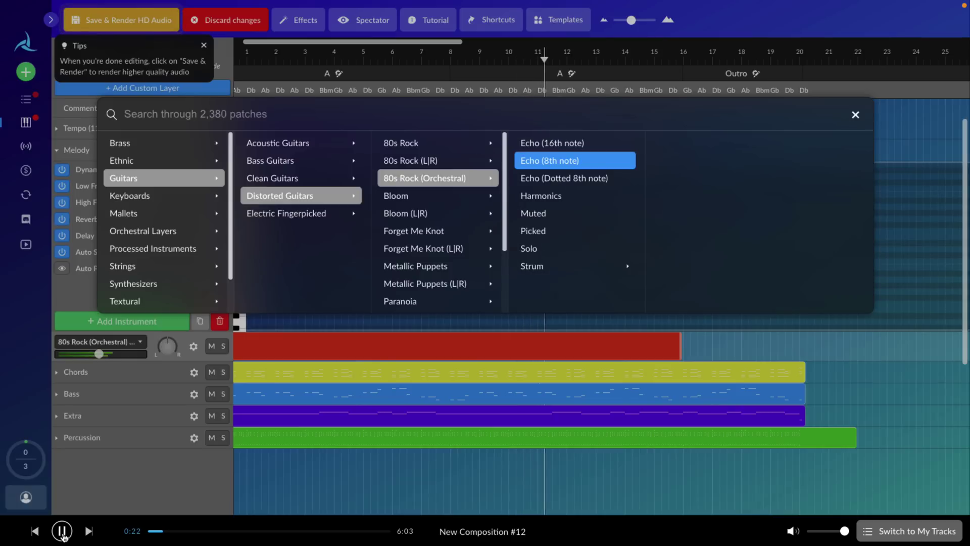
click(62, 534)
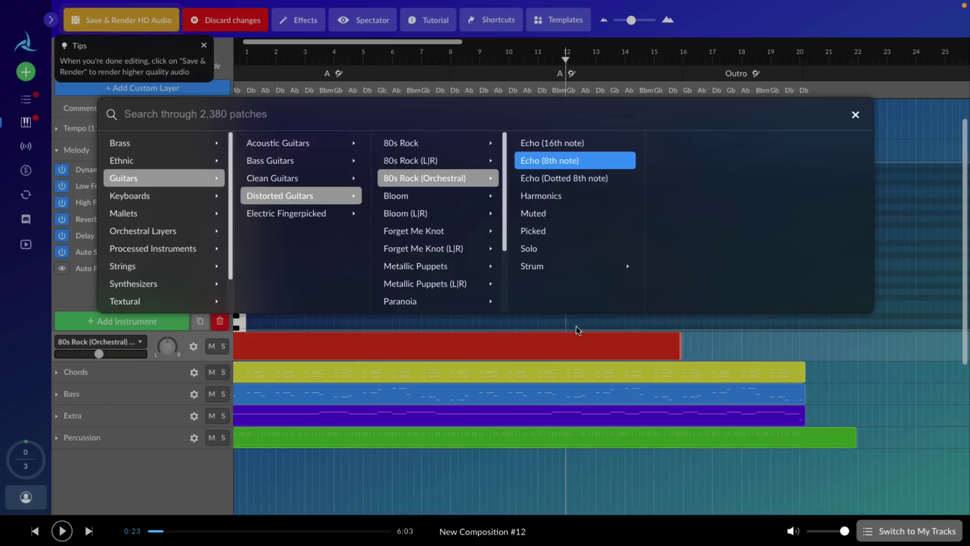
click(856, 115)
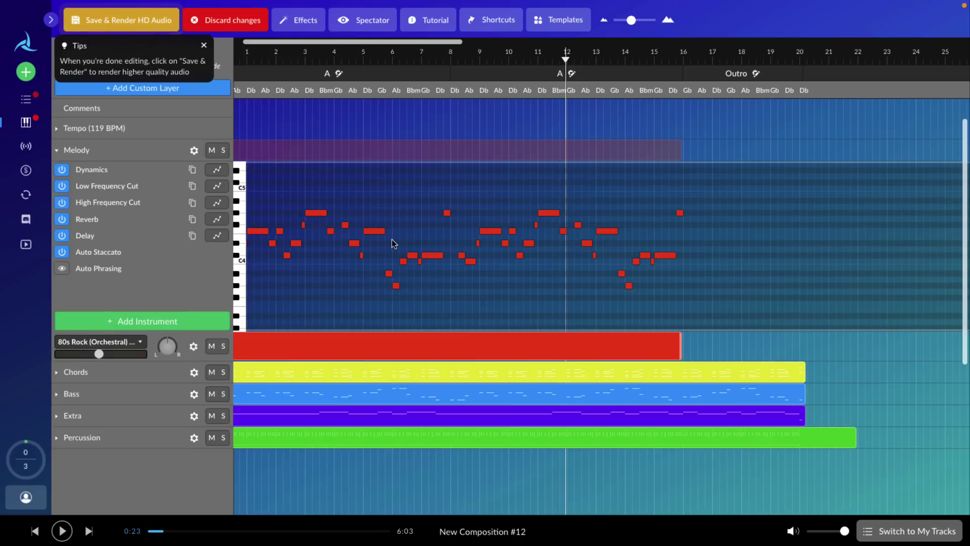
Step: Dismiss the editing tips and switch the Melody piano roll to Pencil mode
click(377, 232)
scroll(146, 212, right, 1)
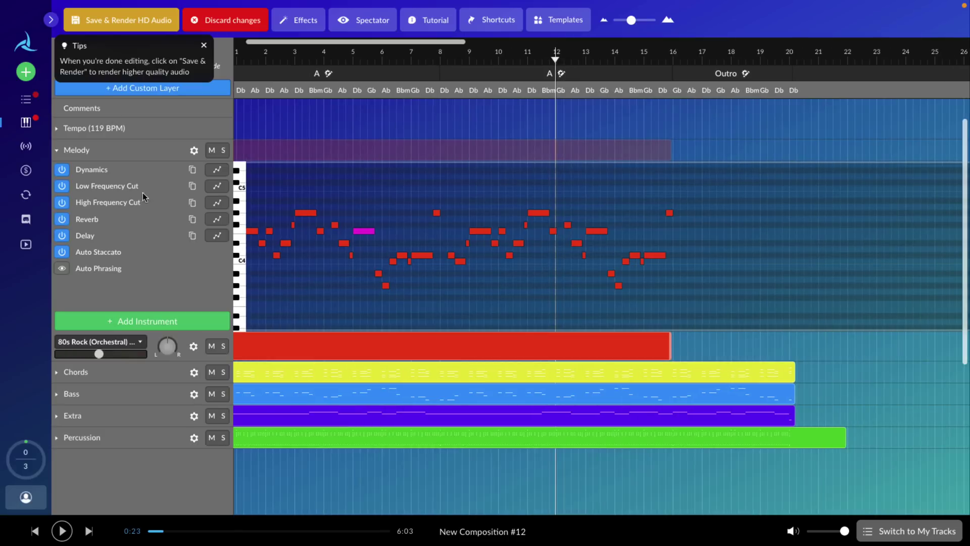
click(204, 45)
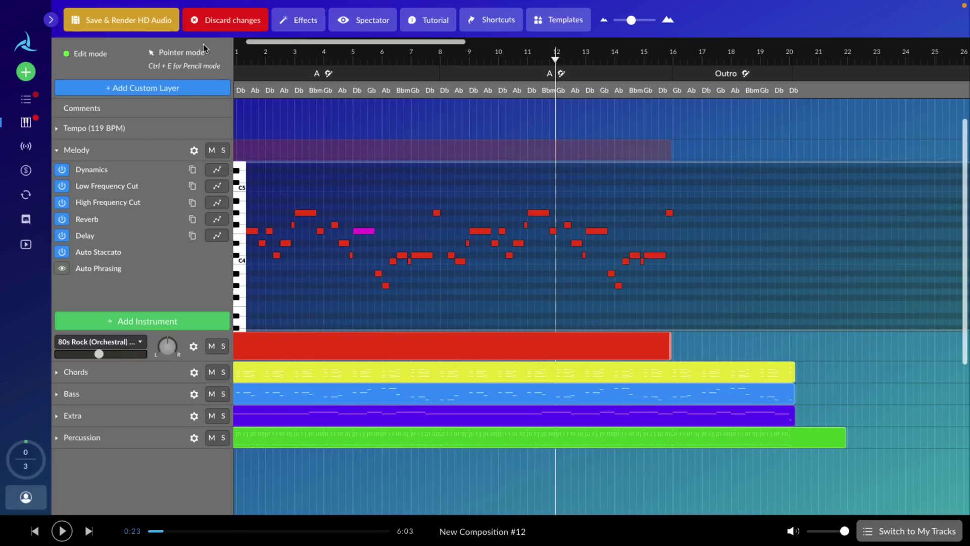
click(176, 53)
Step: Draw new melody notes, including a long A#5 across bars 13–15 and one a step lower
click(327, 201)
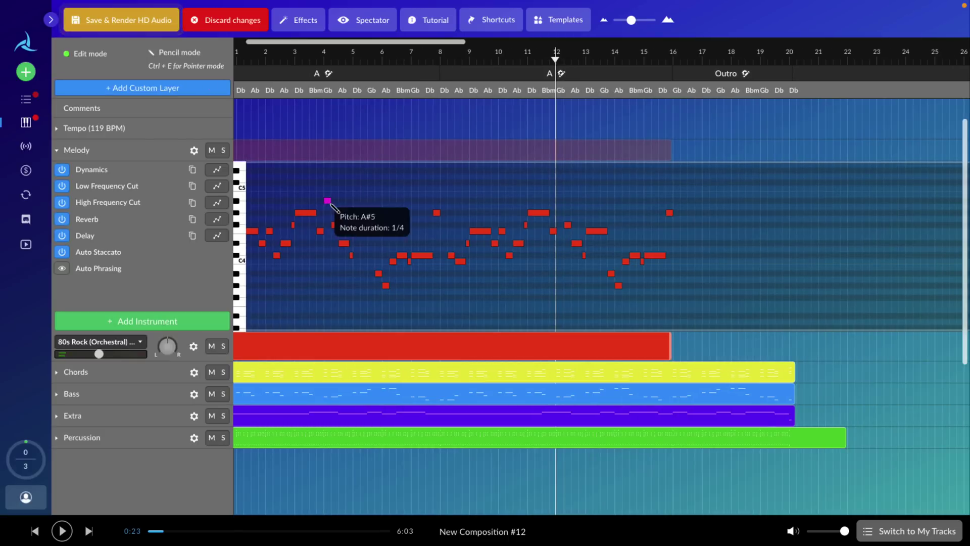
click(344, 207)
drag(355, 212, 376, 211)
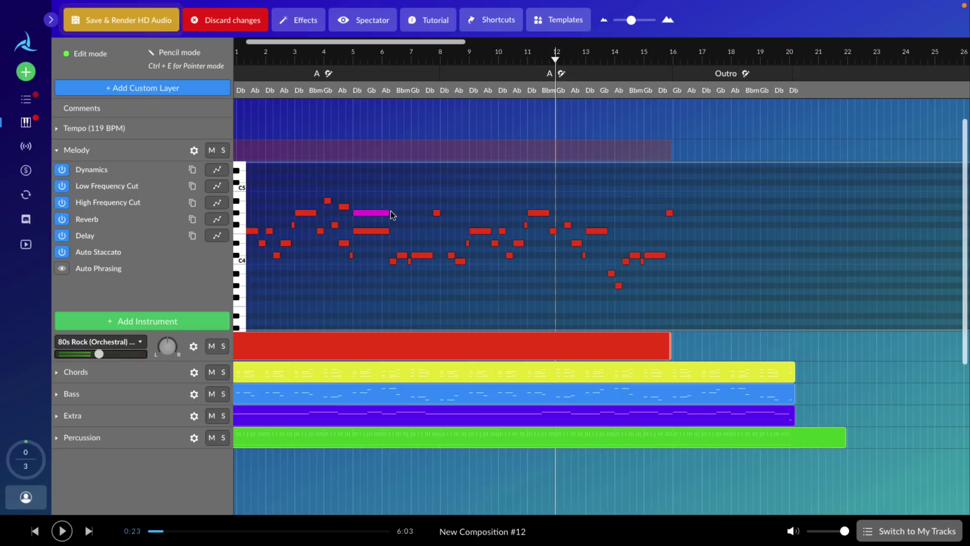
drag(413, 200, 505, 220)
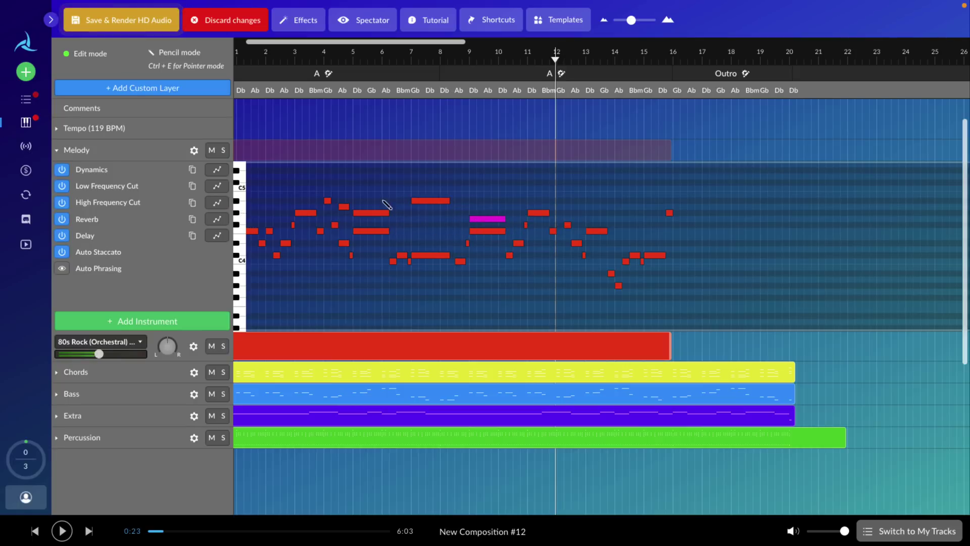
drag(574, 200, 637, 197)
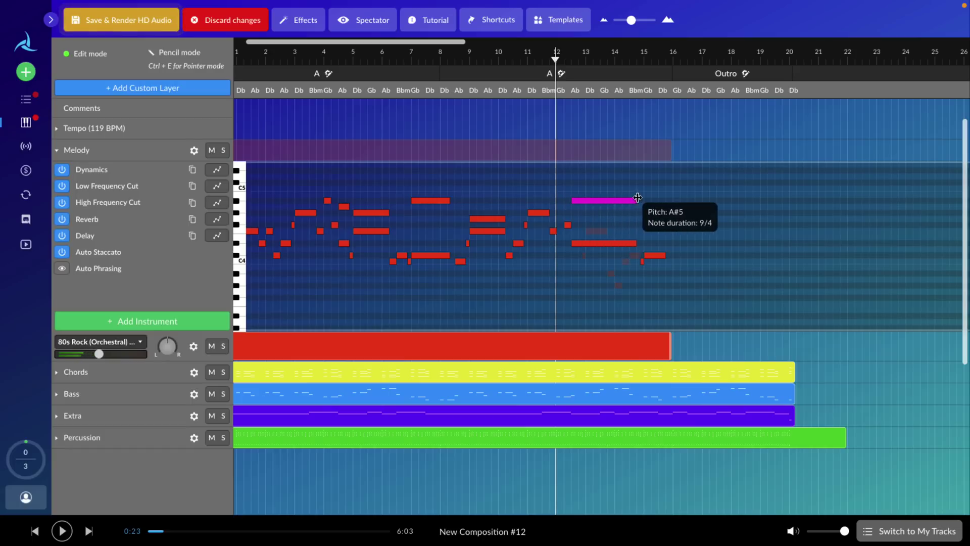
drag(573, 219, 651, 219)
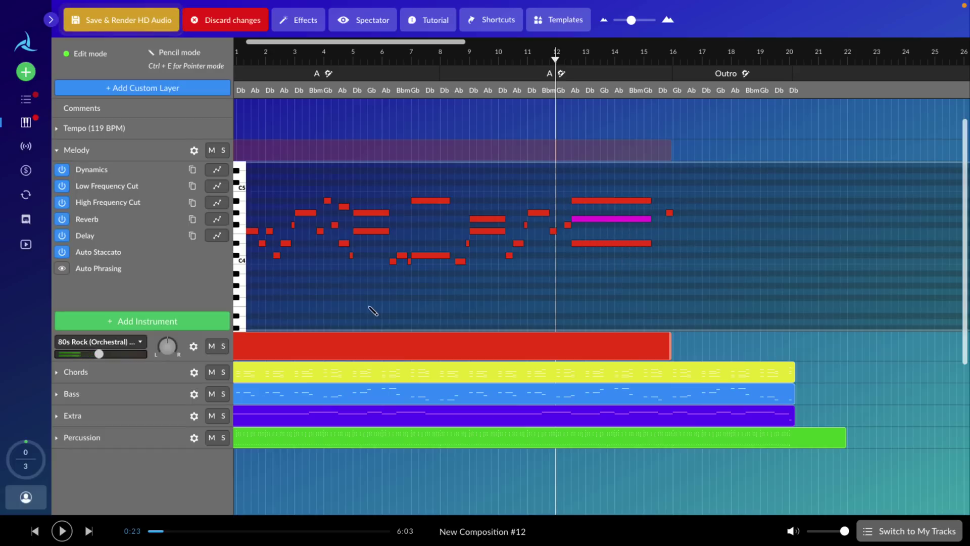
Step: Play the edited melody from near bar 2, then pause it
click(272, 57)
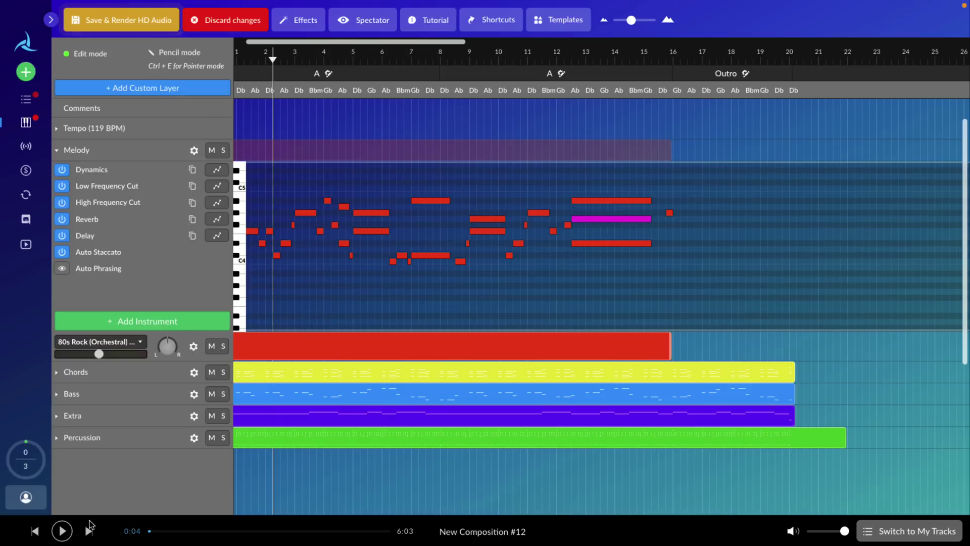
click(62, 530)
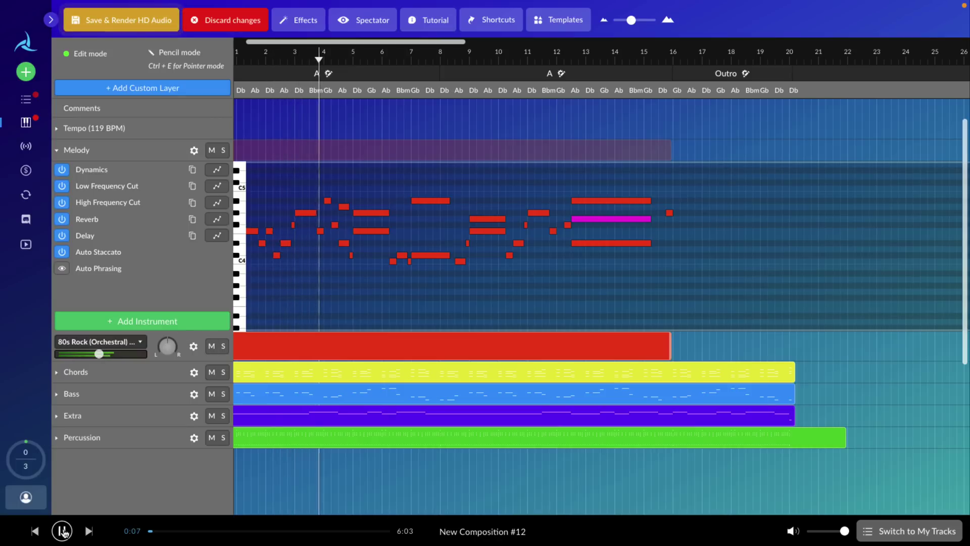
click(61, 530)
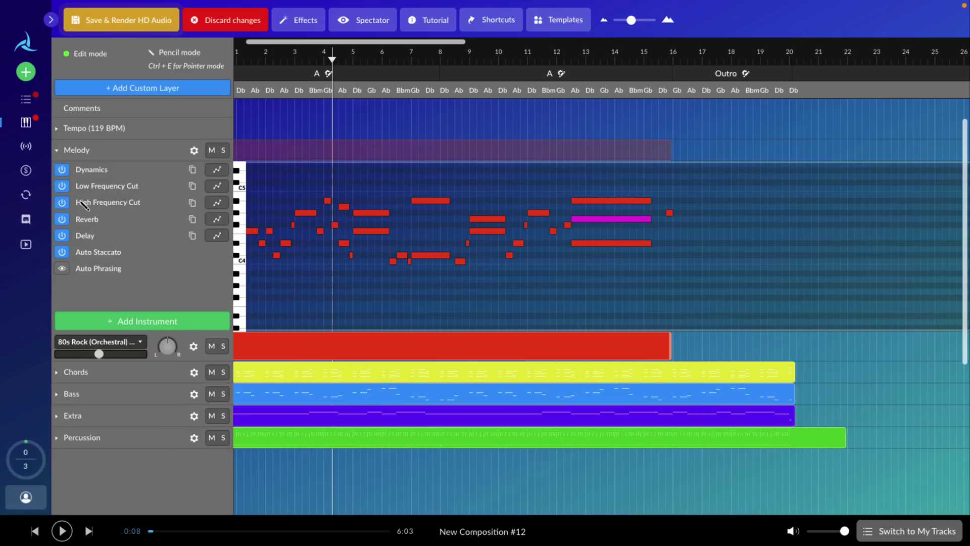
Step: Show the melody's Dynamics lane and redraw the curve to climb to a peak near bar 16, then level off
click(302, 19)
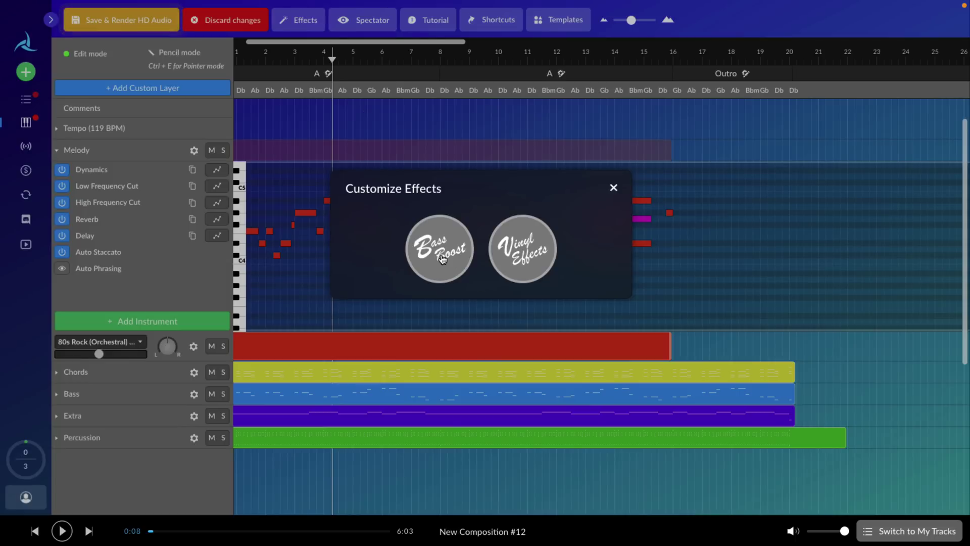
click(614, 188)
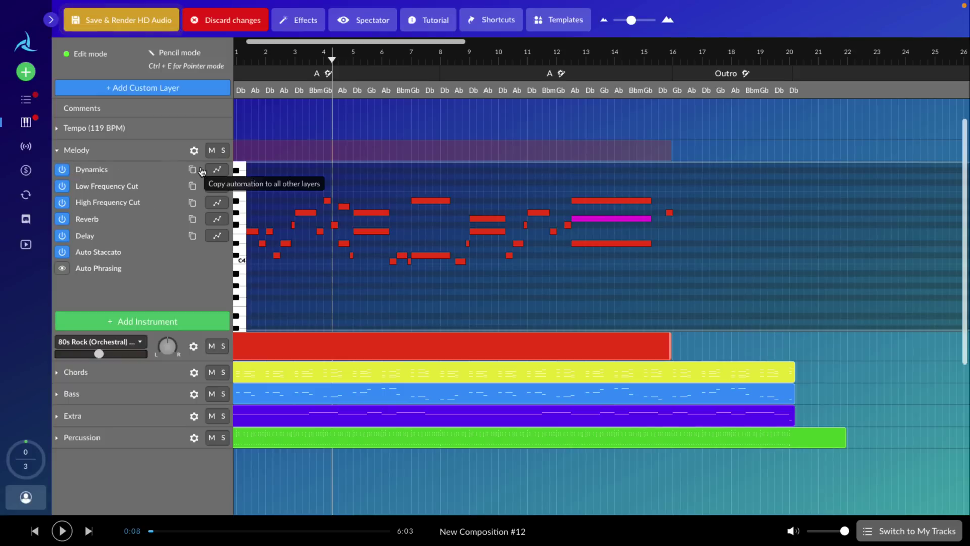
click(217, 171)
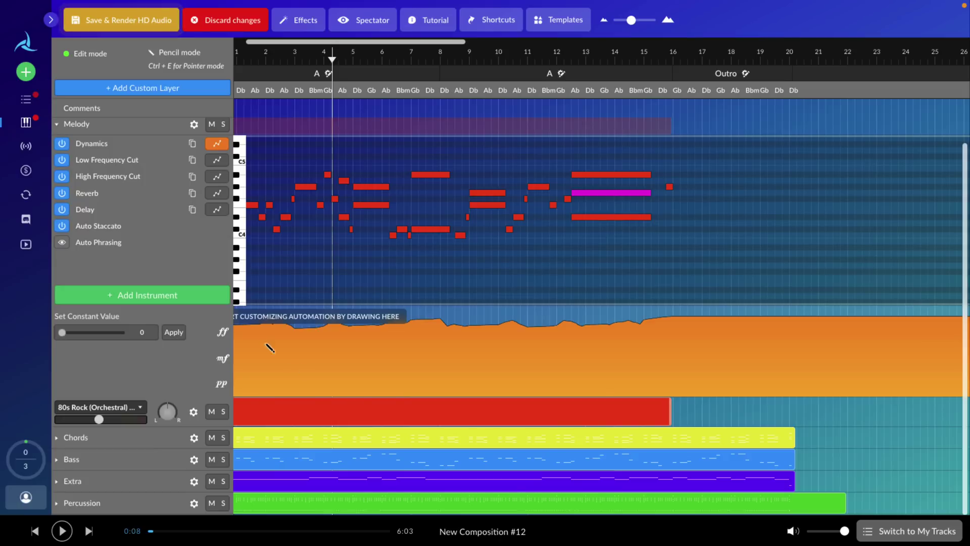
mouse_move(244, 331)
mouse_down()
mouse_move(288, 372)
mouse_move(384, 367)
mouse_move(444, 343)
mouse_move(472, 383)
mouse_move(580, 339)
mouse_move(678, 313)
mouse_move(745, 351)
mouse_move(904, 340)
mouse_up()
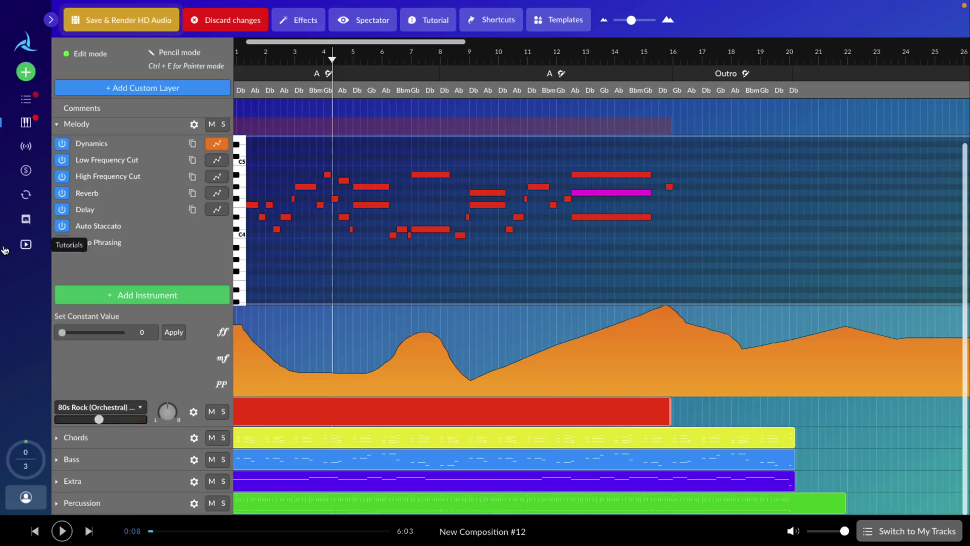
mouse_move(24, 451)
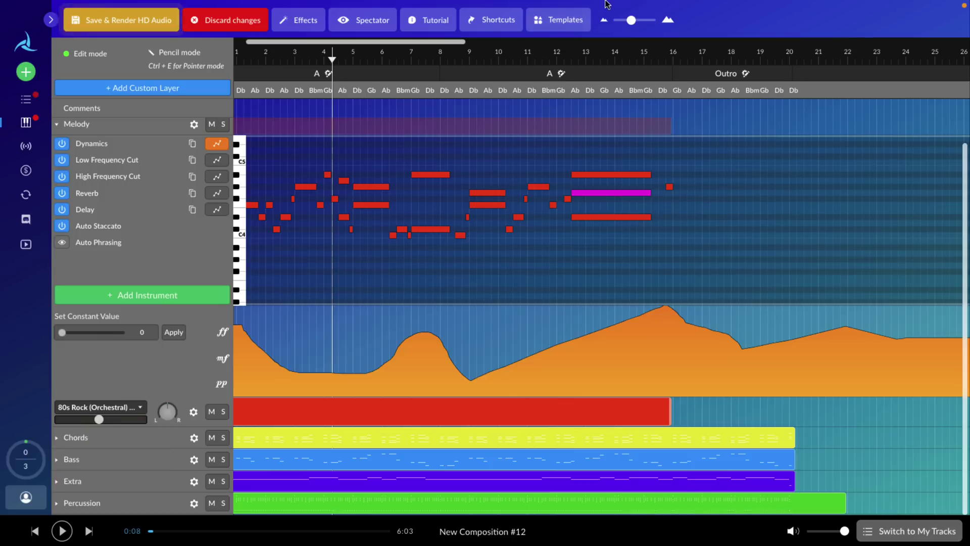
Step: Browse the automation Templates panel and view its Drums section, which shows 'Coming soon!'
click(565, 20)
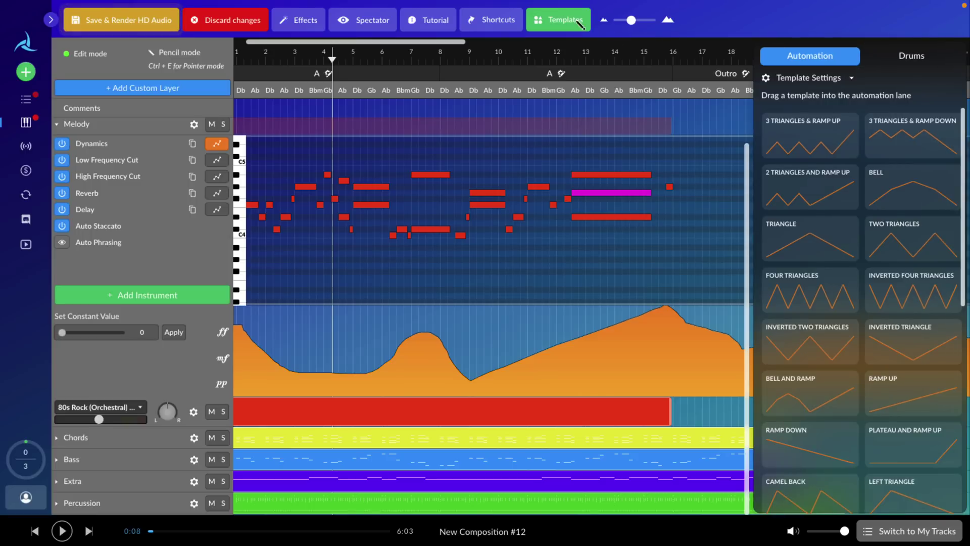
scroll(809, 158, down, 10)
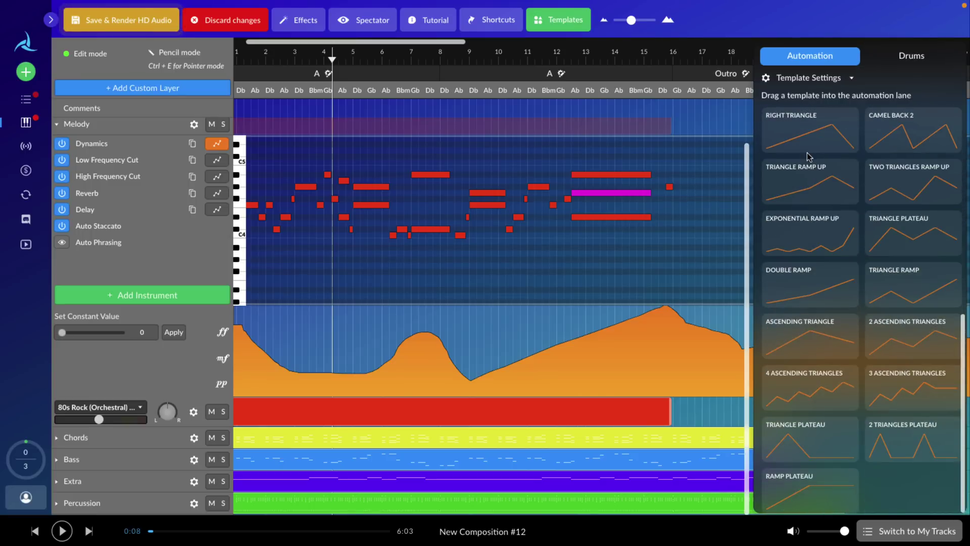
scroll(808, 152, up, 10)
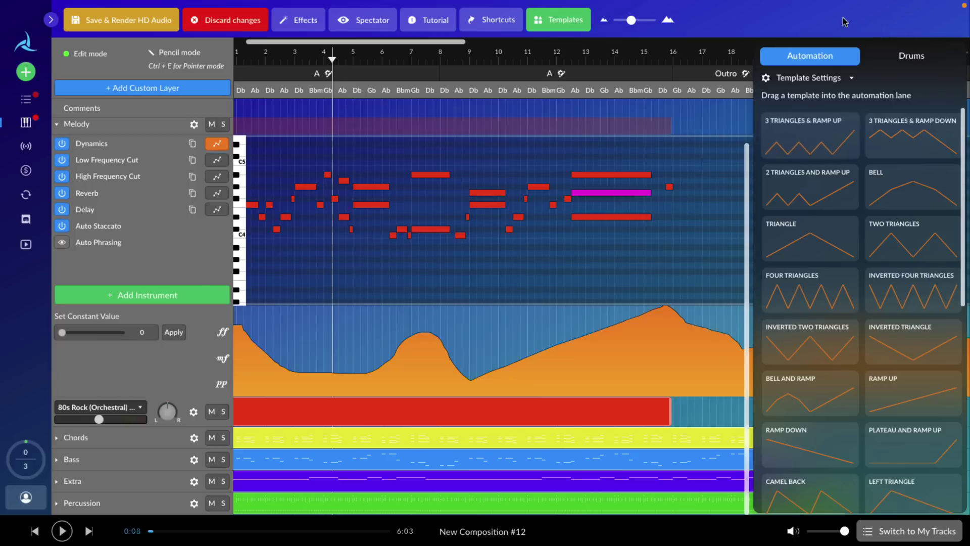
click(920, 65)
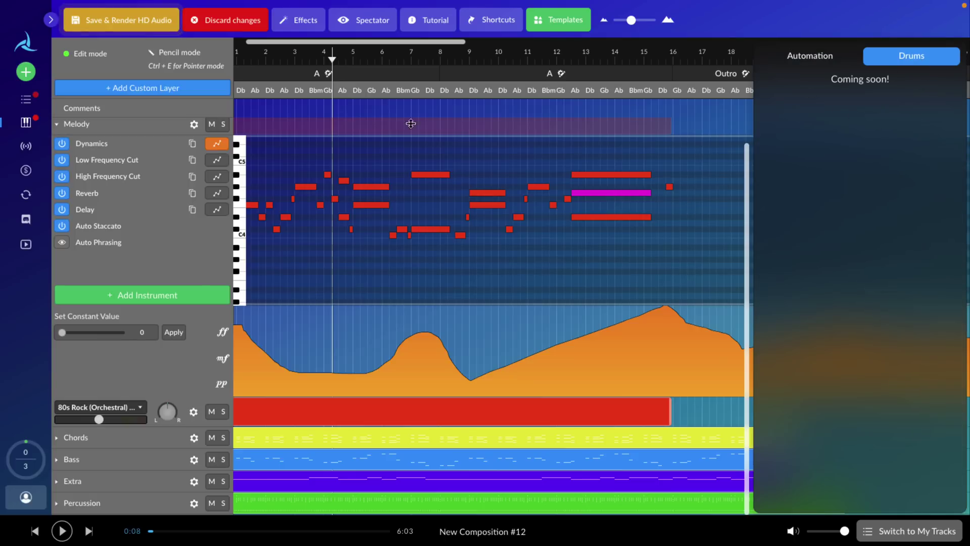
Step: Return to My Tracks and preview New Composition #13, skipping ahead and pausing at 0:40
click(32, 105)
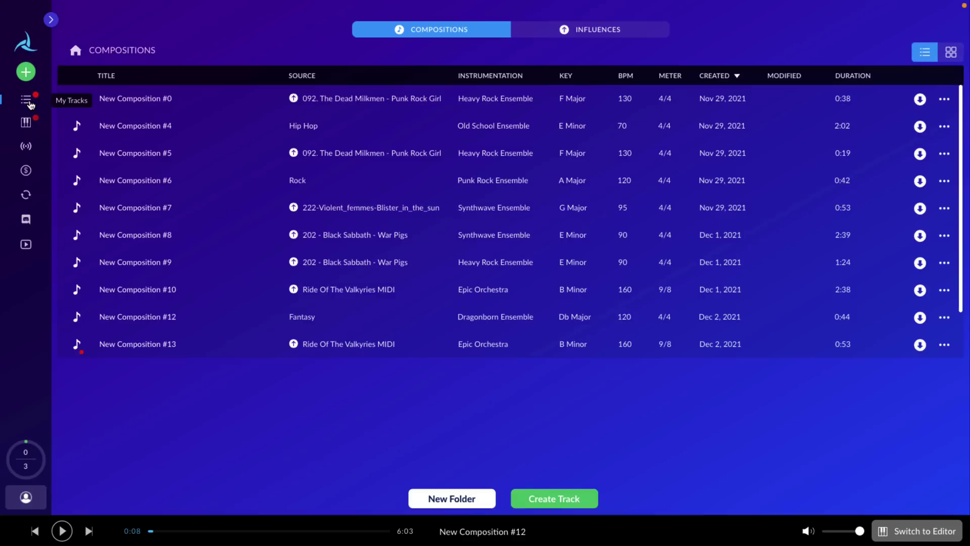
mouse_move(419, 219)
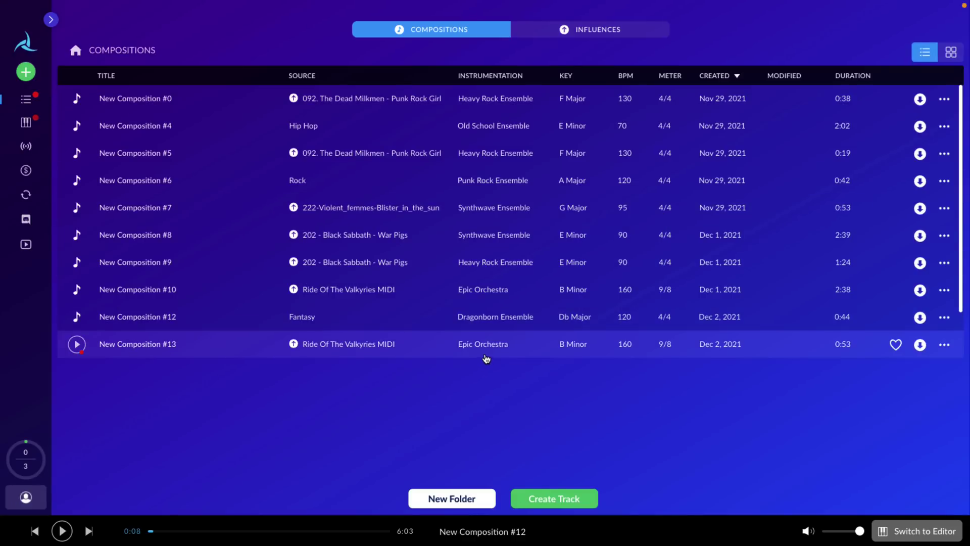
mouse_move(362, 350)
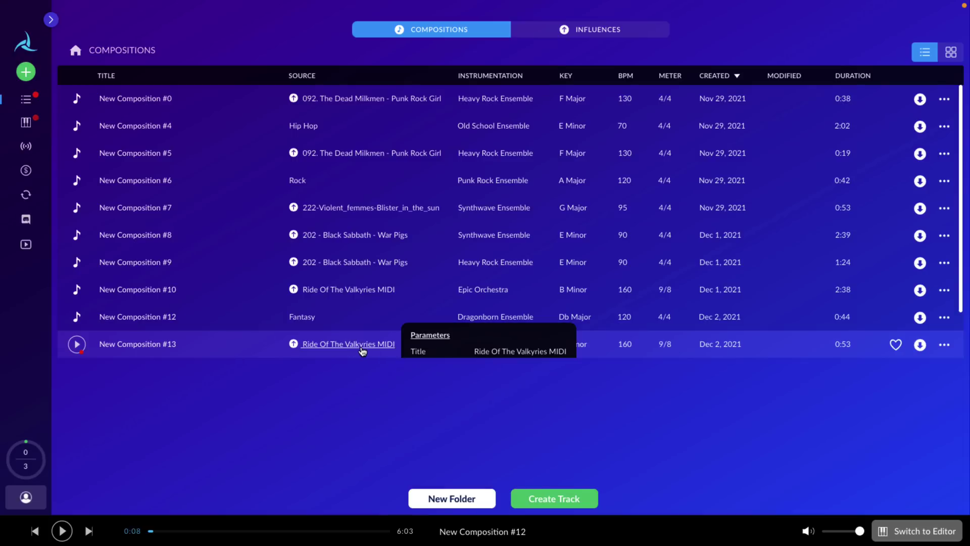
click(77, 344)
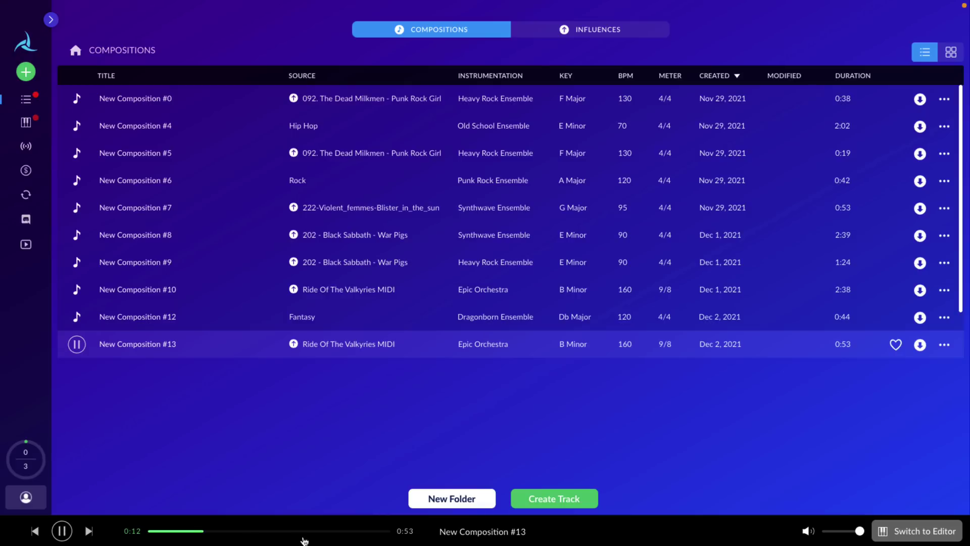
click(305, 531)
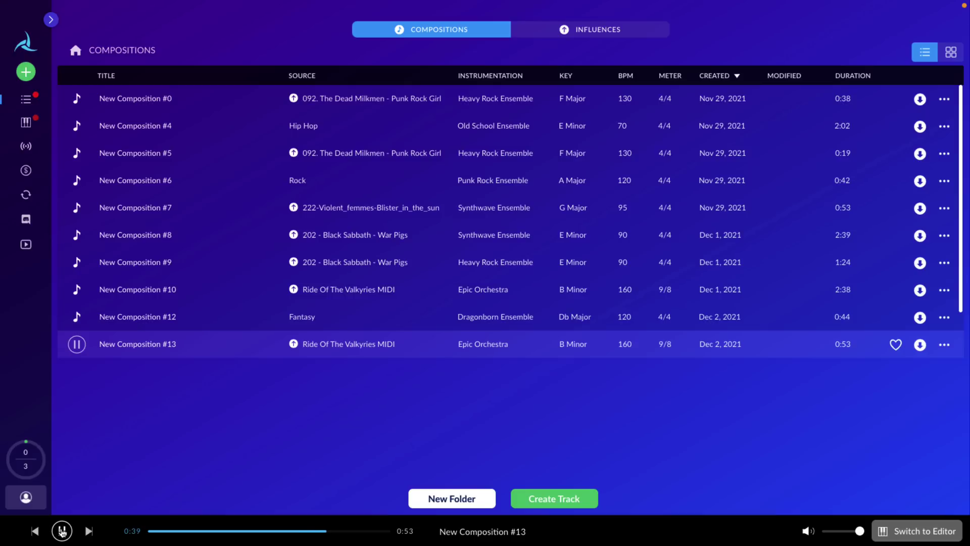
click(61, 531)
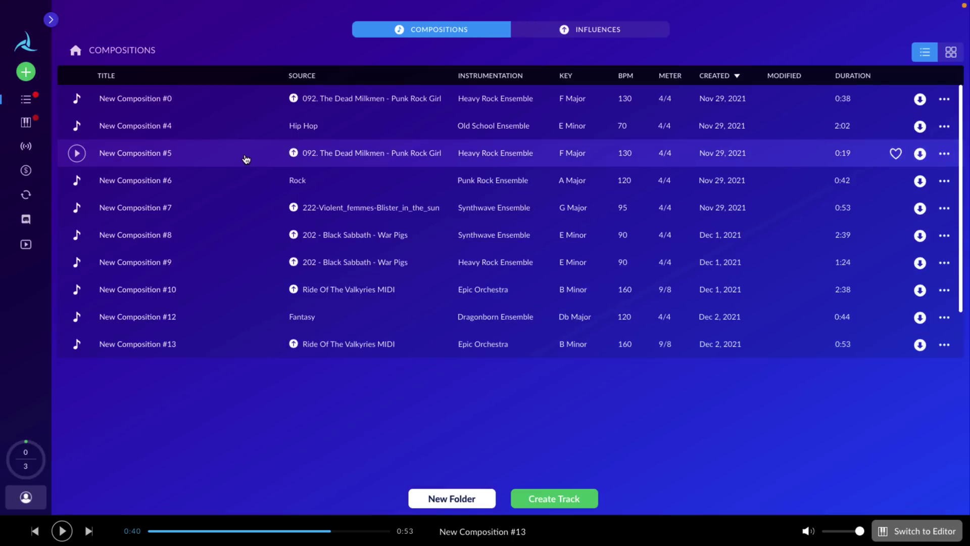
Step: Preview New Composition #5, then New Composition #9 until pausing at 0:59, and show the Influences list
click(76, 154)
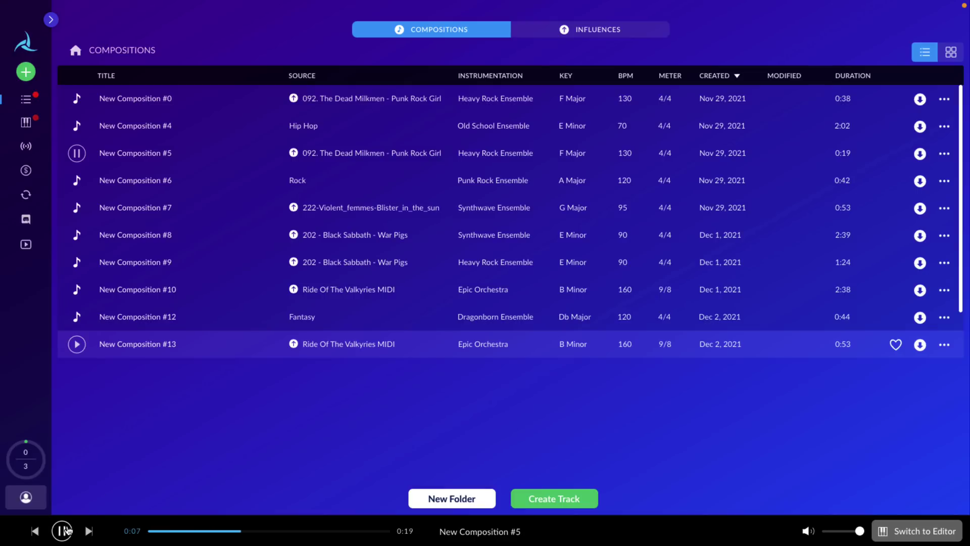
click(67, 529)
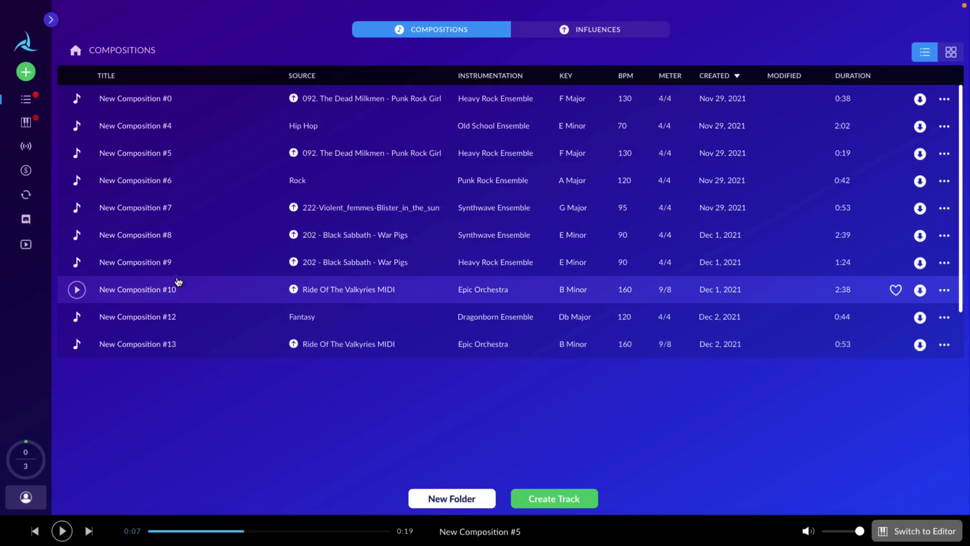
mouse_move(301, 265)
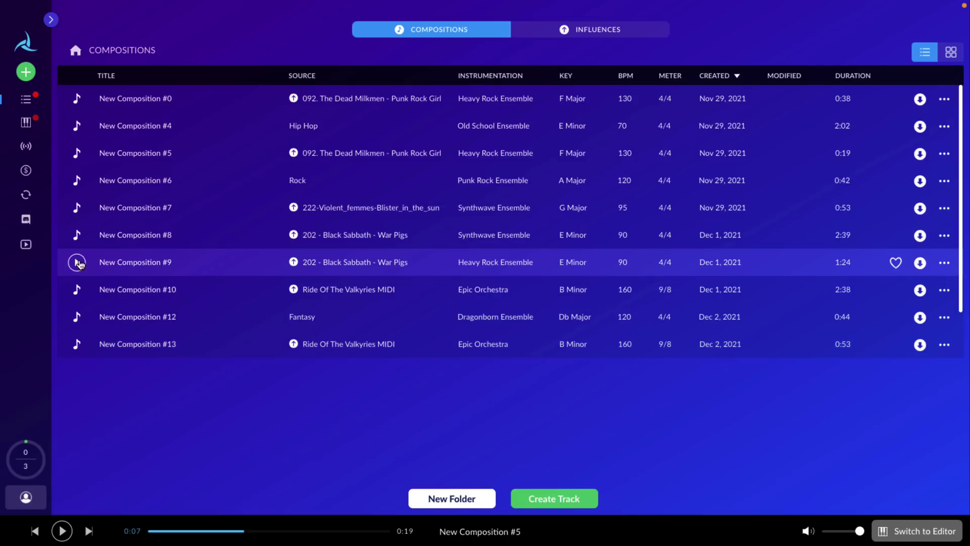
click(77, 262)
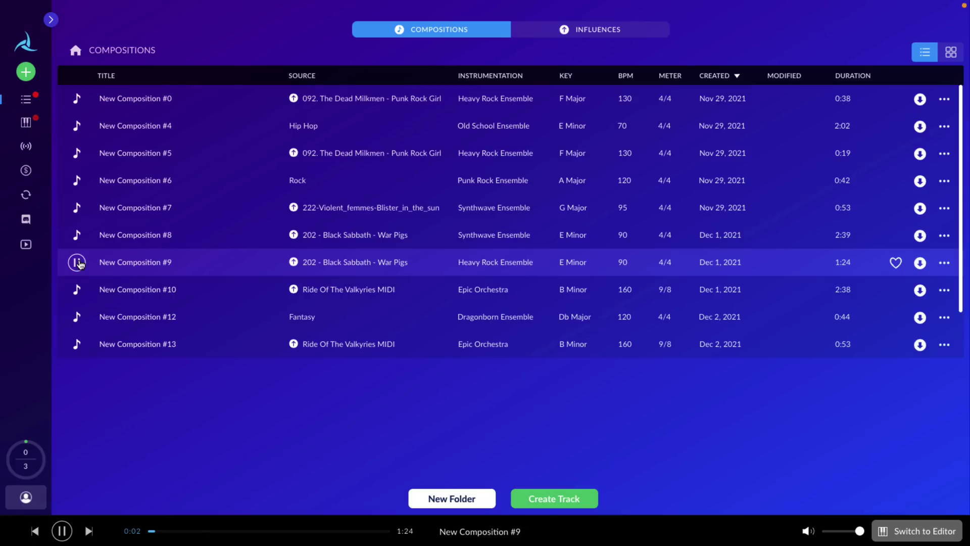
click(242, 530)
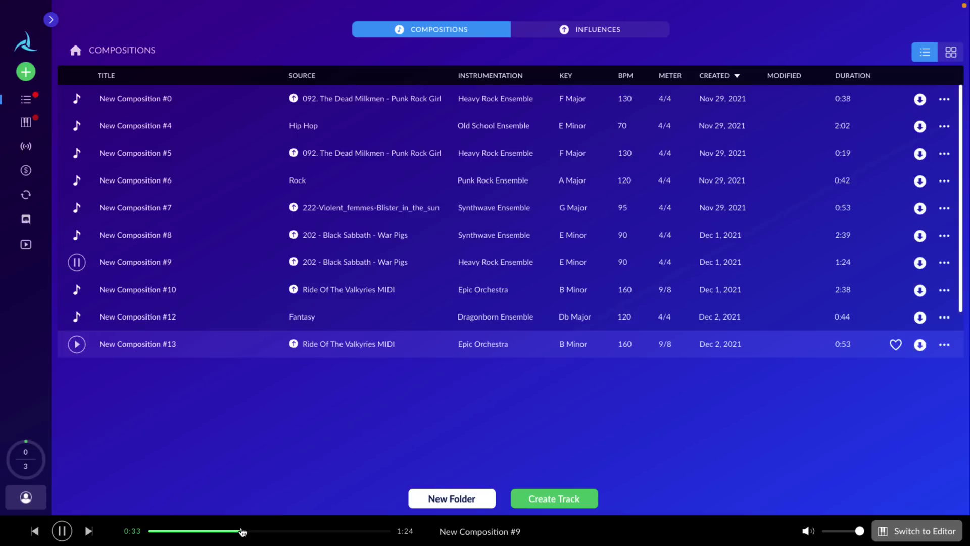
click(308, 531)
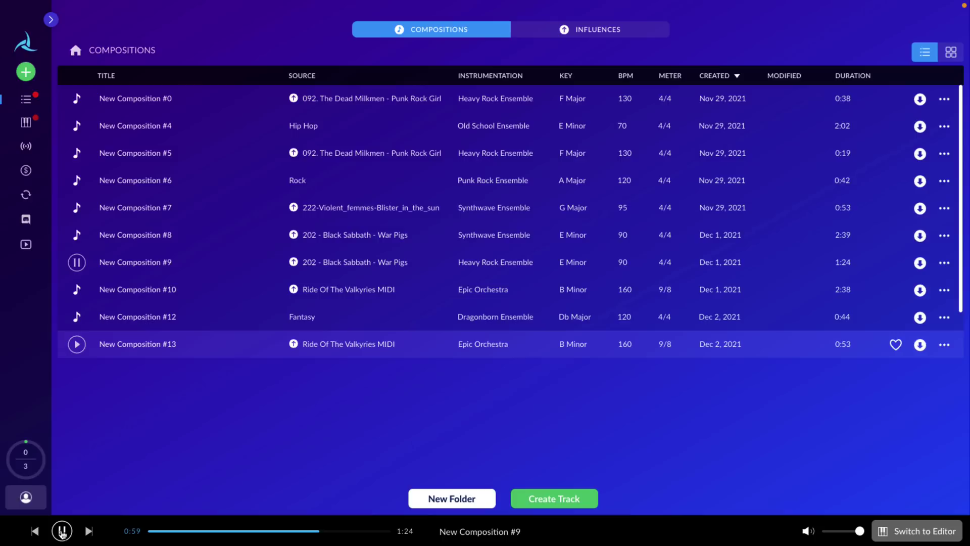
click(62, 531)
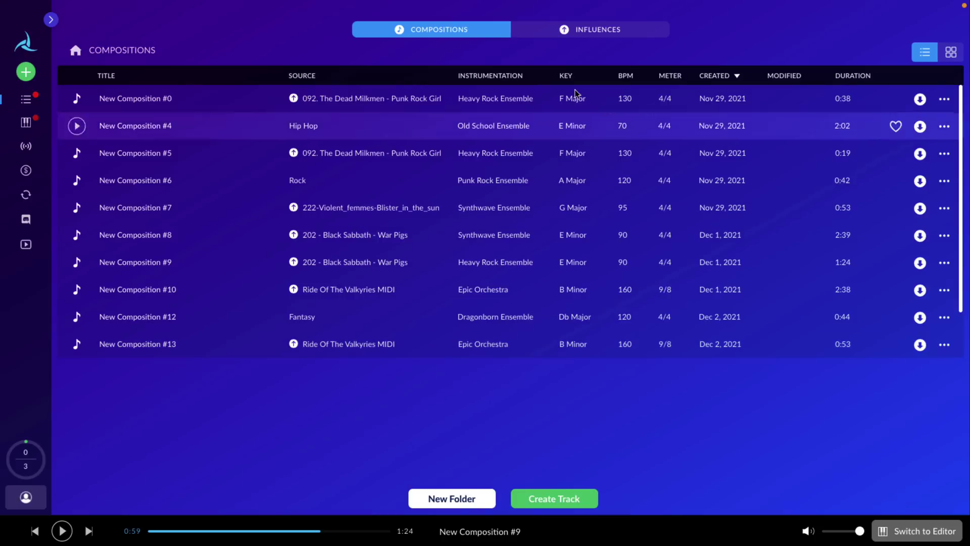
click(610, 39)
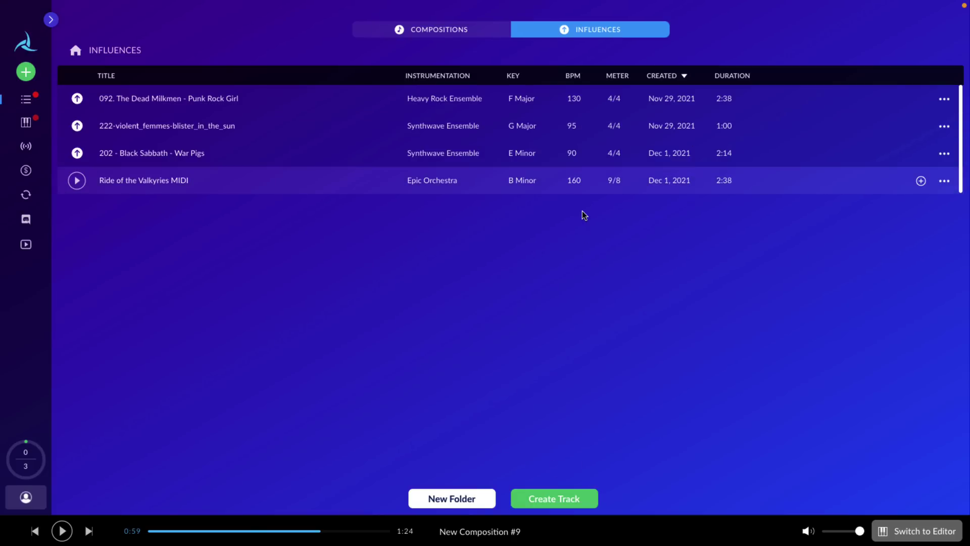
Step: Start a new track from the existing Ride of the Valkyries MIDI influence, then cancel it
click(555, 499)
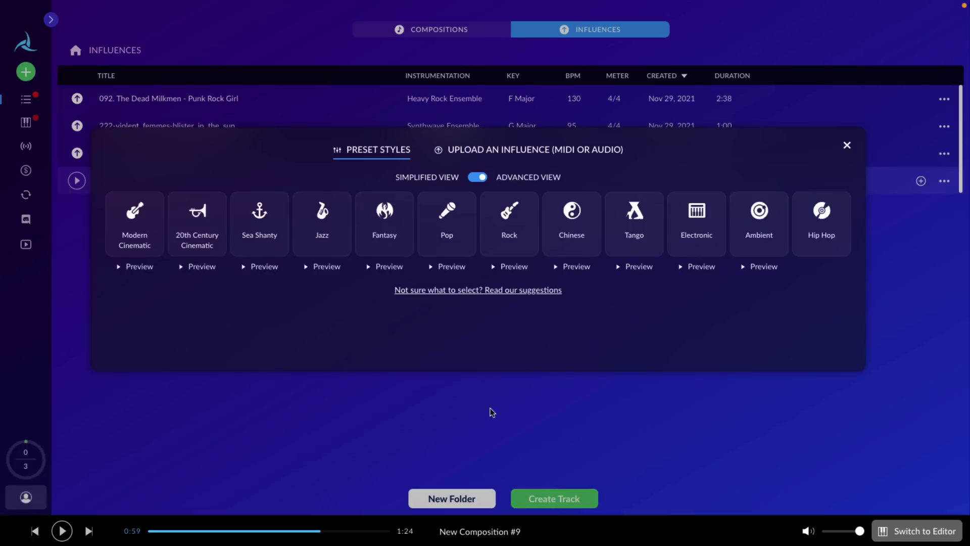
click(541, 151)
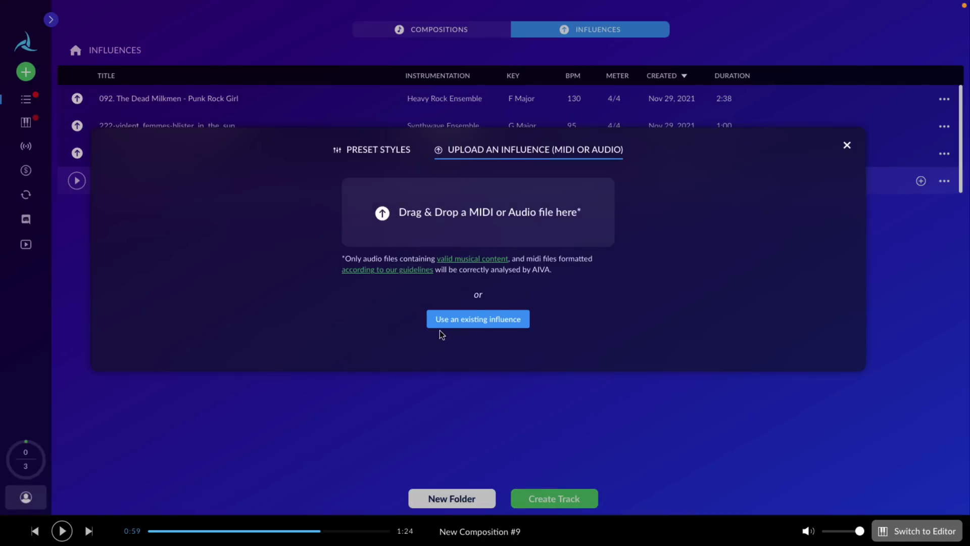
click(467, 319)
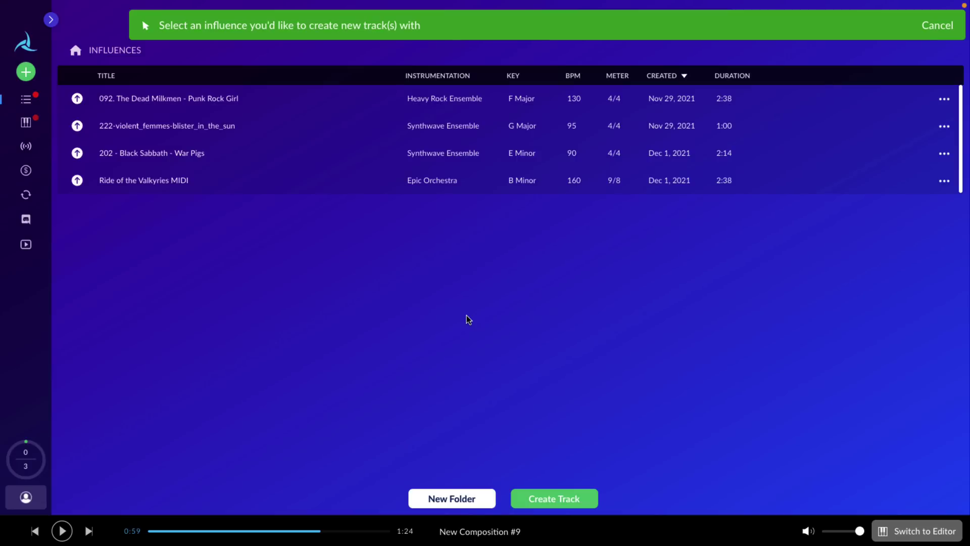
click(947, 187)
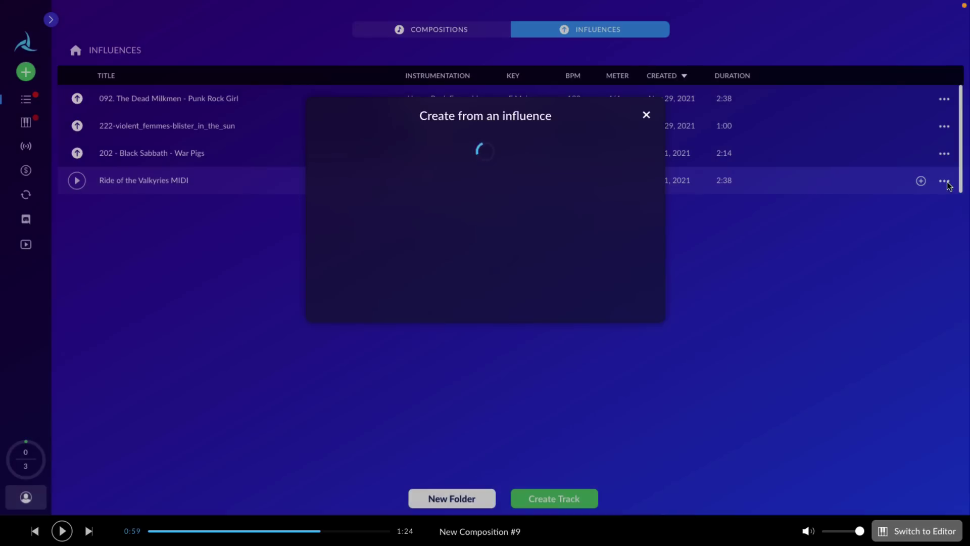
click(944, 180)
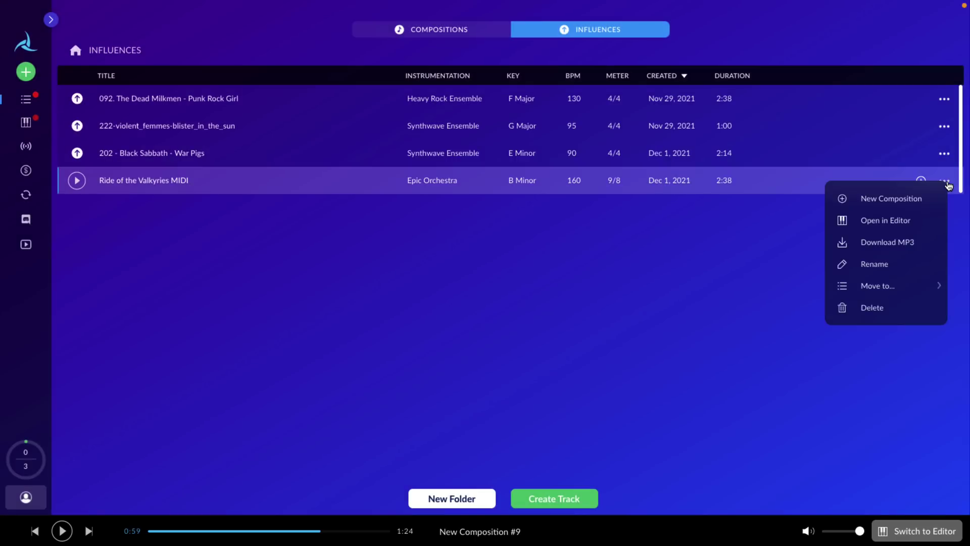
click(661, 301)
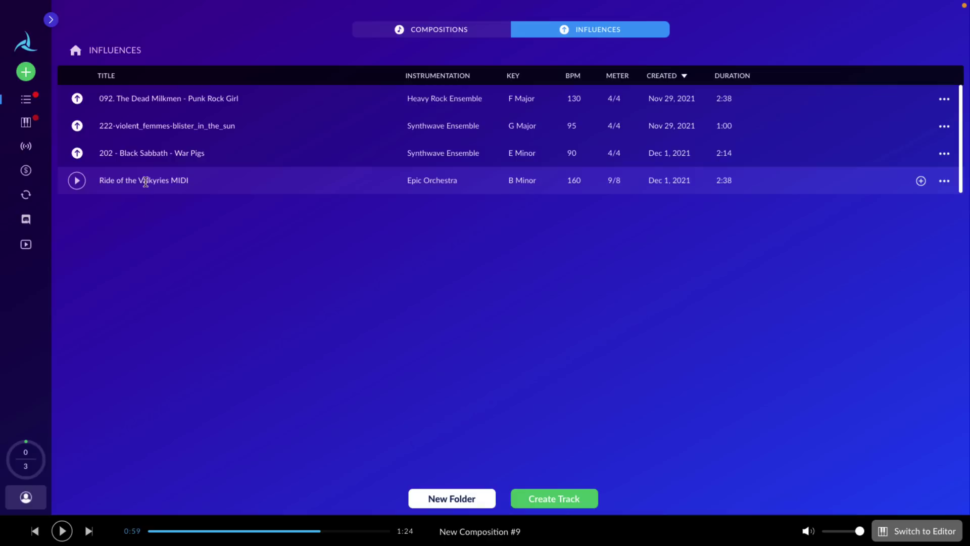
Step: Play the Ride of the Valkyries MIDI influence, seek to about 1:22, and pause at 1:24
click(30, 105)
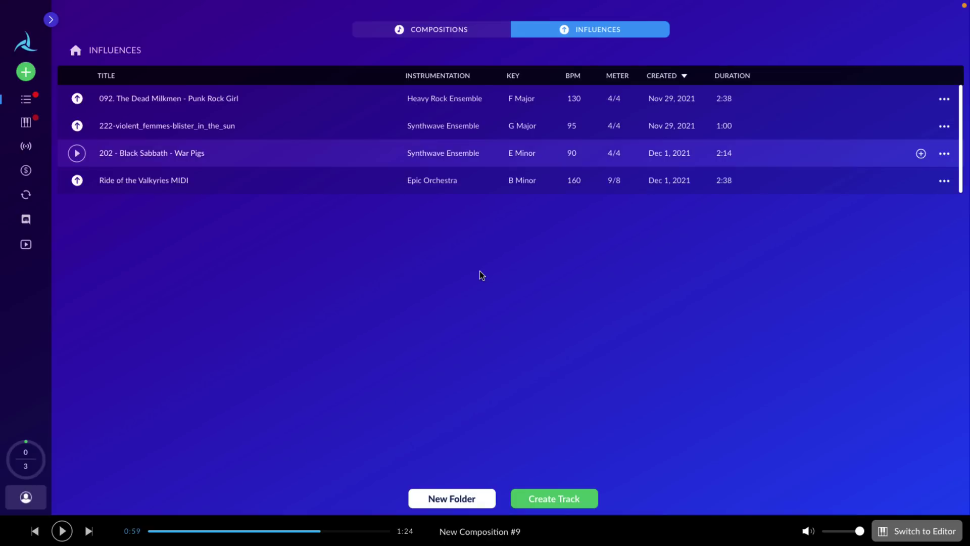
click(77, 181)
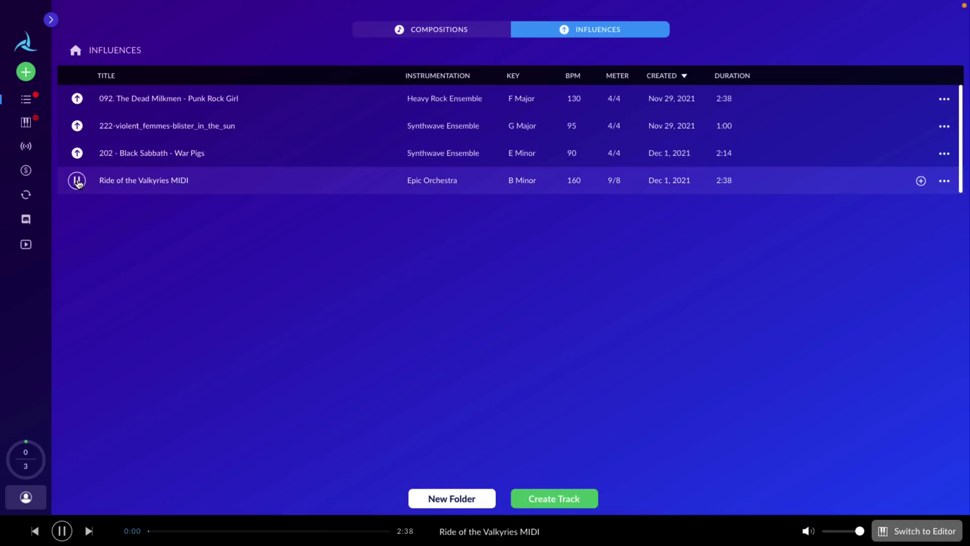
click(273, 531)
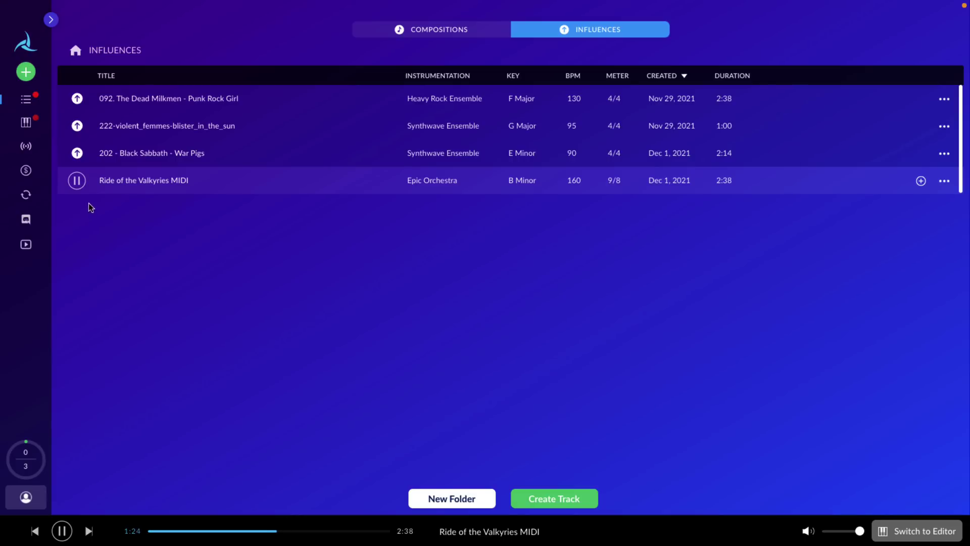
click(76, 181)
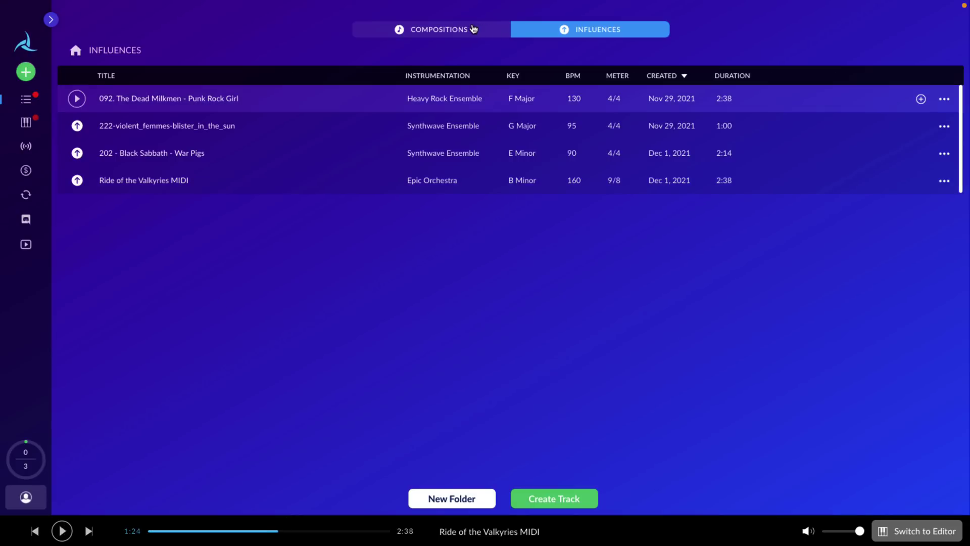
Step: In the Compositions list, briefly play New Composition #13, pause at 0:02, and check its actions menu
click(473, 29)
mouse_move(288, 346)
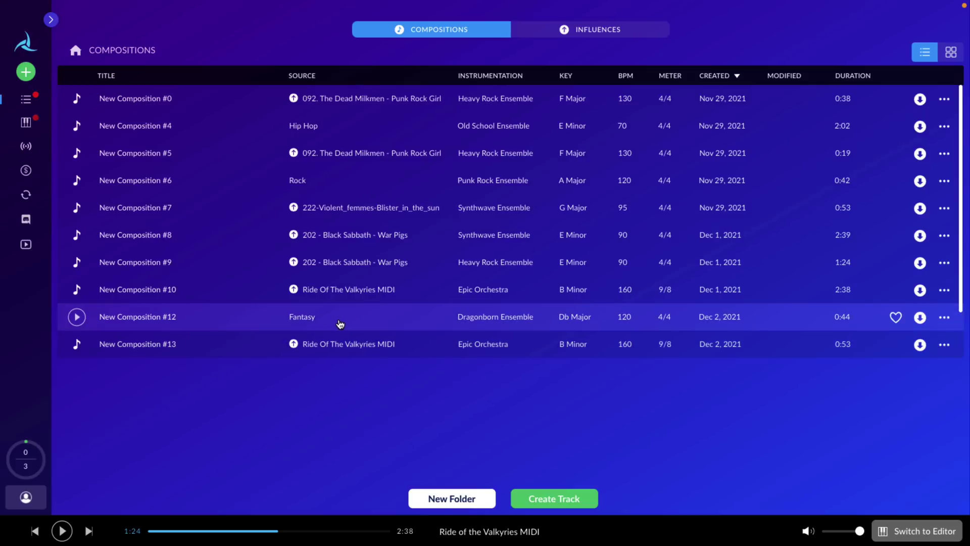
click(944, 317)
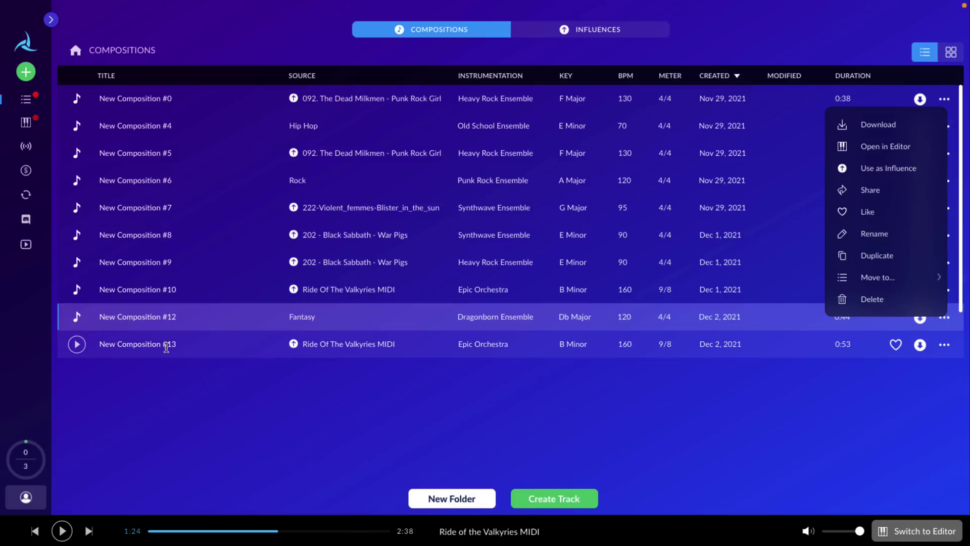
click(74, 345)
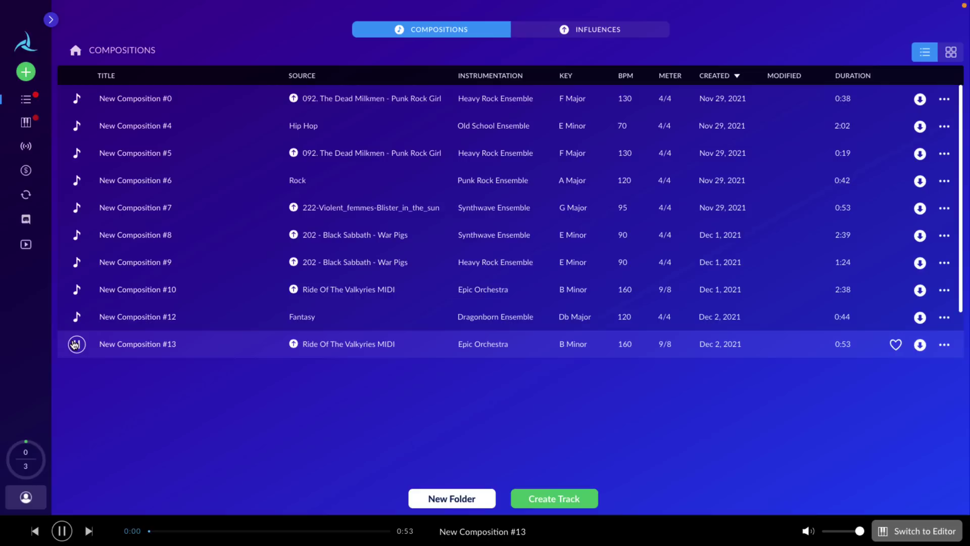
click(74, 345)
click(943, 345)
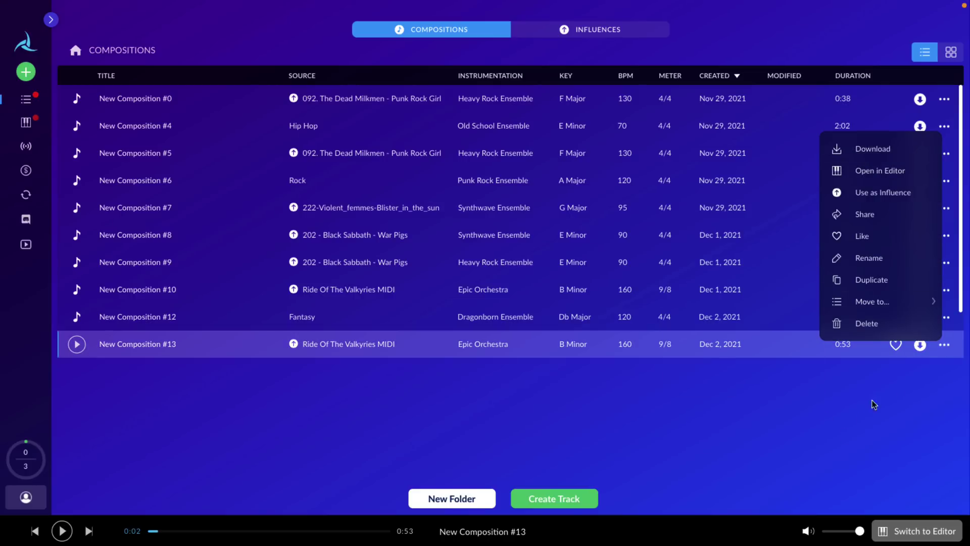
click(909, 392)
mouse_move(29, 461)
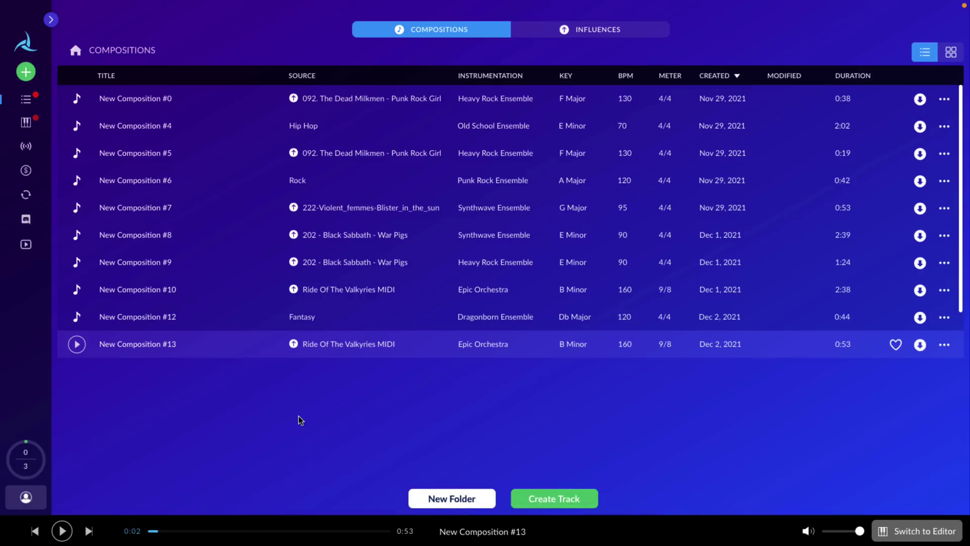
Step: Exit full screen and scroll through AIVA's Free, Standard and Pro annual pricing plans
key(ctrl+Left)
key(ctrl+Right)
key(ctrl+Right)
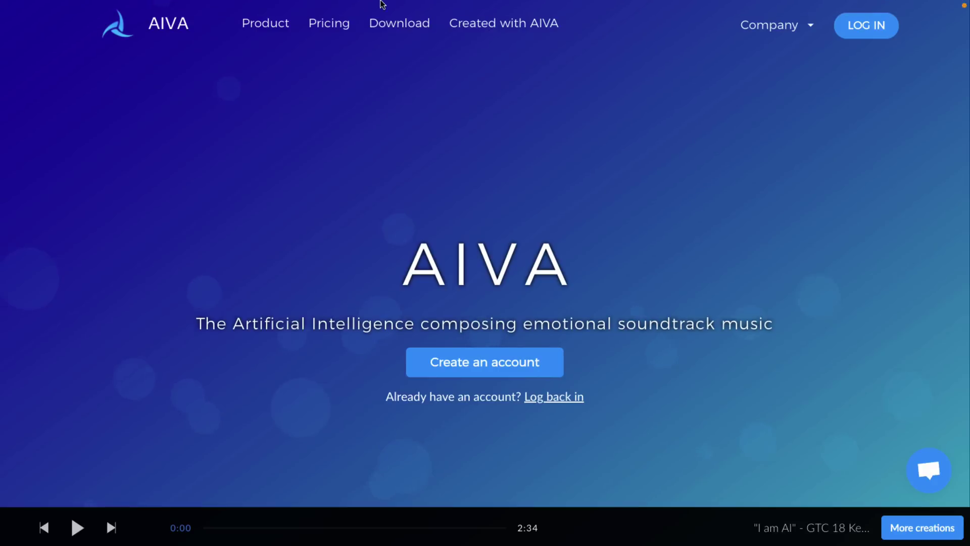
mouse_move(384, 3)
key(super+shift+f)
click(337, 29)
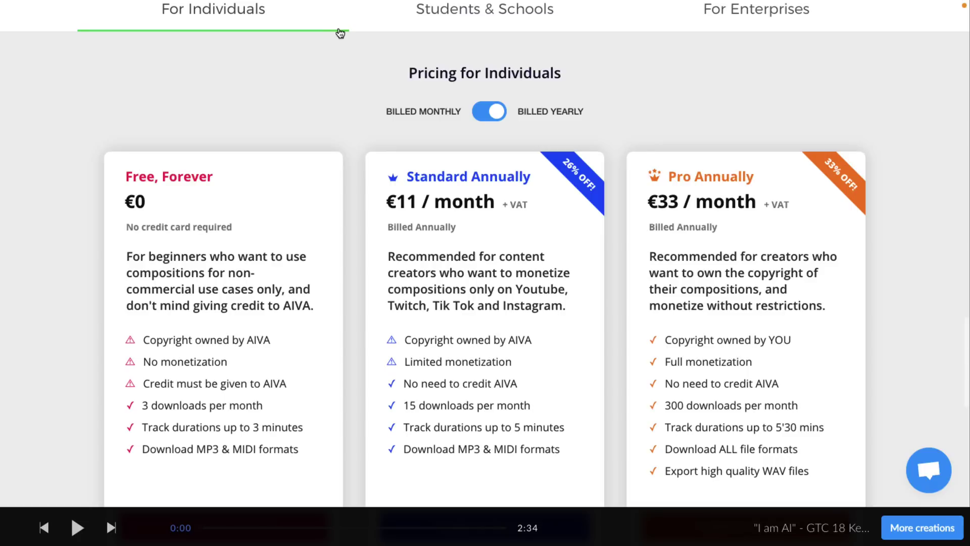
scroll(329, 239, down, 2)
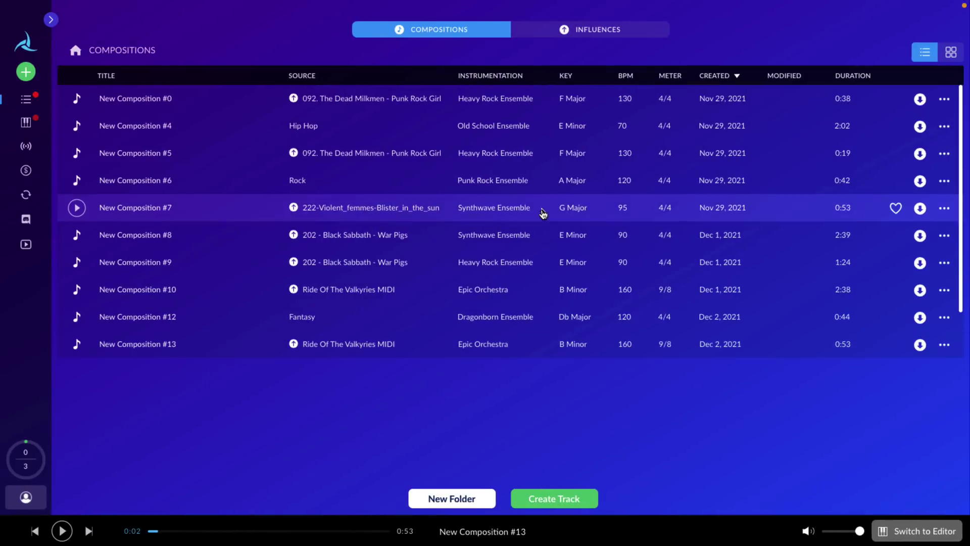
mouse_move(388, 231)
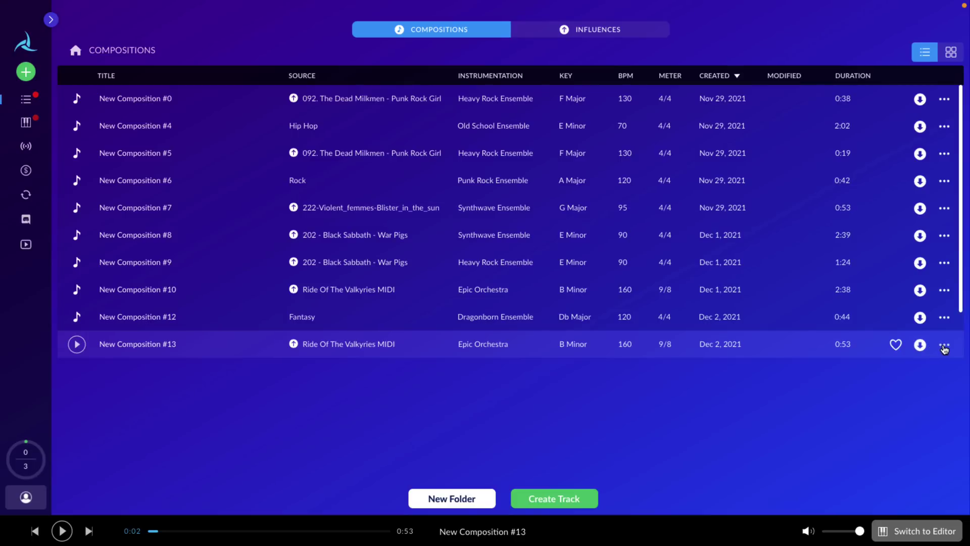
Step: Open New Composition #13 in the piano roll editor and expand its Chords track
click(943, 347)
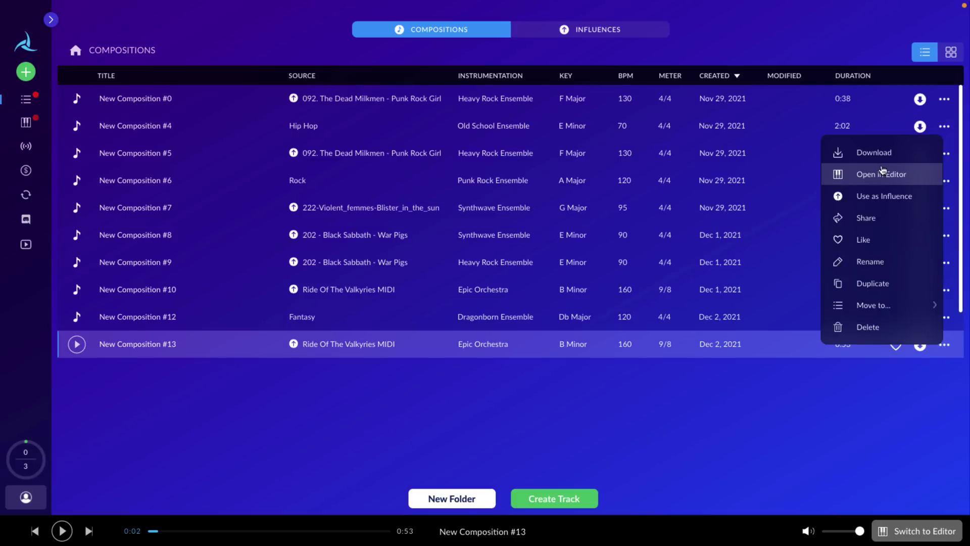
click(881, 174)
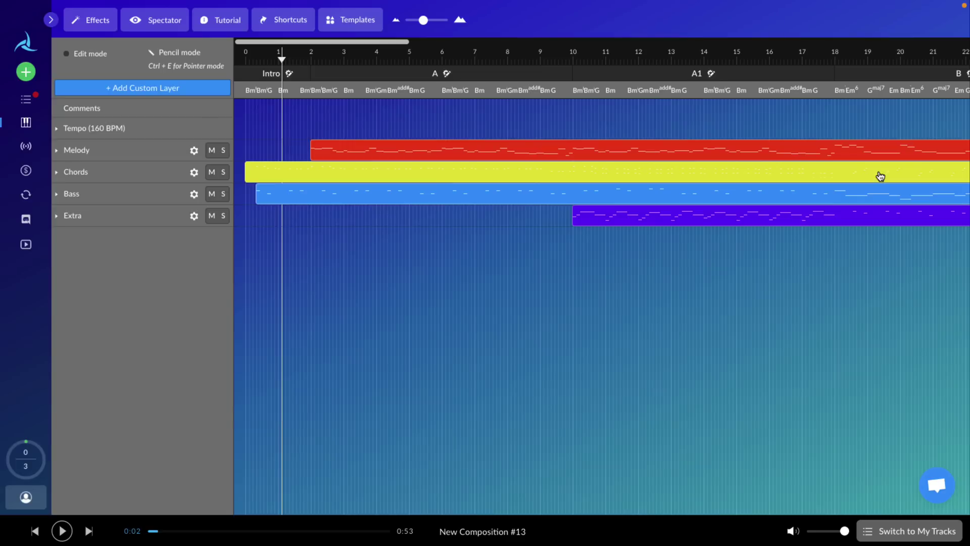
click(56, 172)
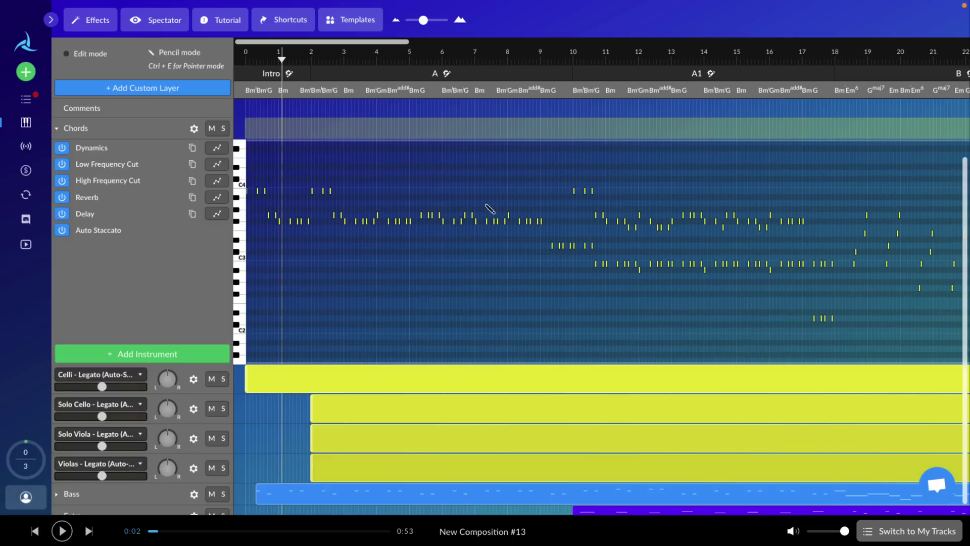
scroll(96, 122, up, 2)
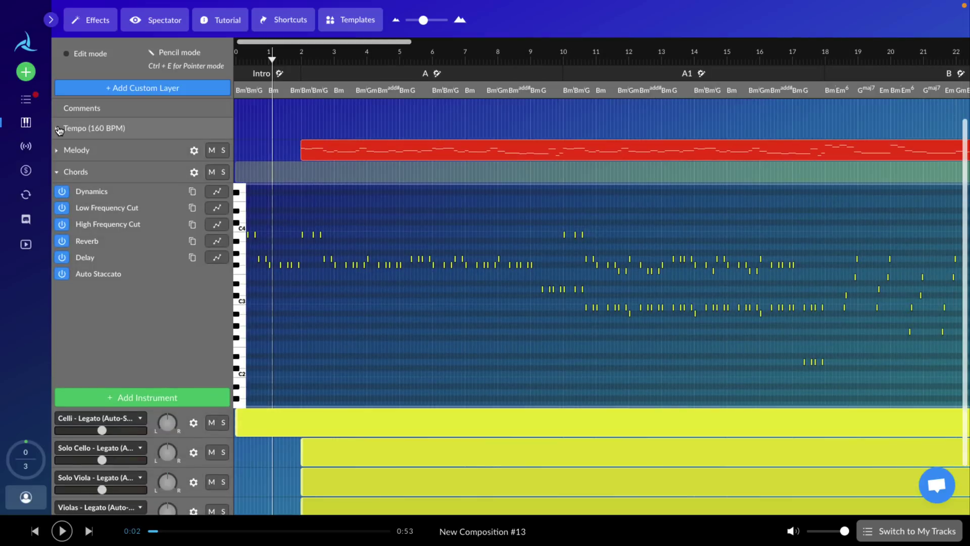
Step: Apply a constant 210 BPM tempo, shortening the piece to 0:47, and start playback
click(66, 128)
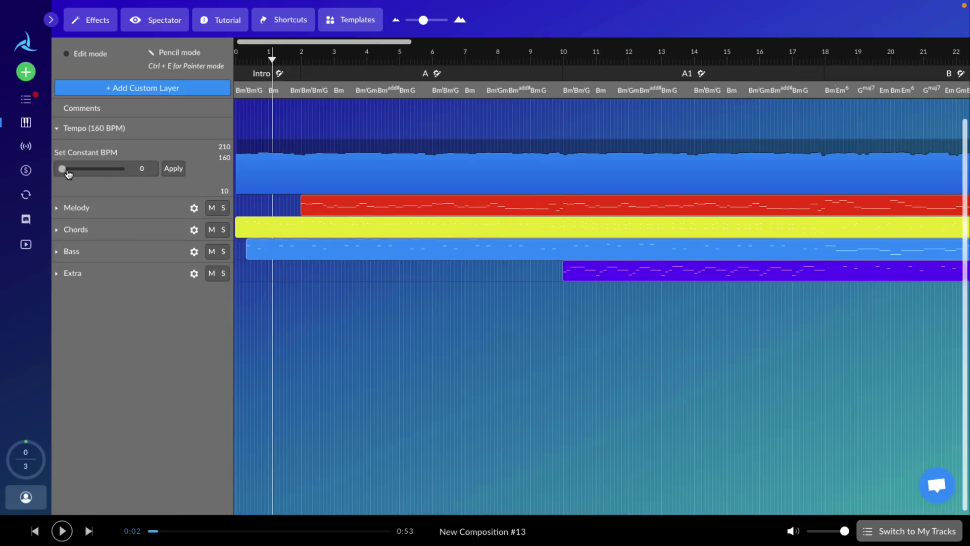
drag(63, 170, 132, 174)
click(173, 168)
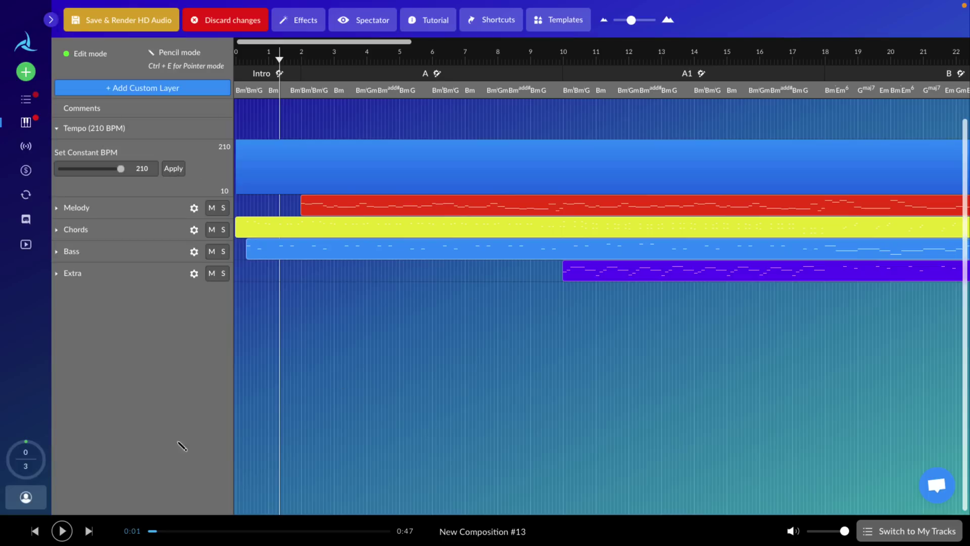
click(61, 531)
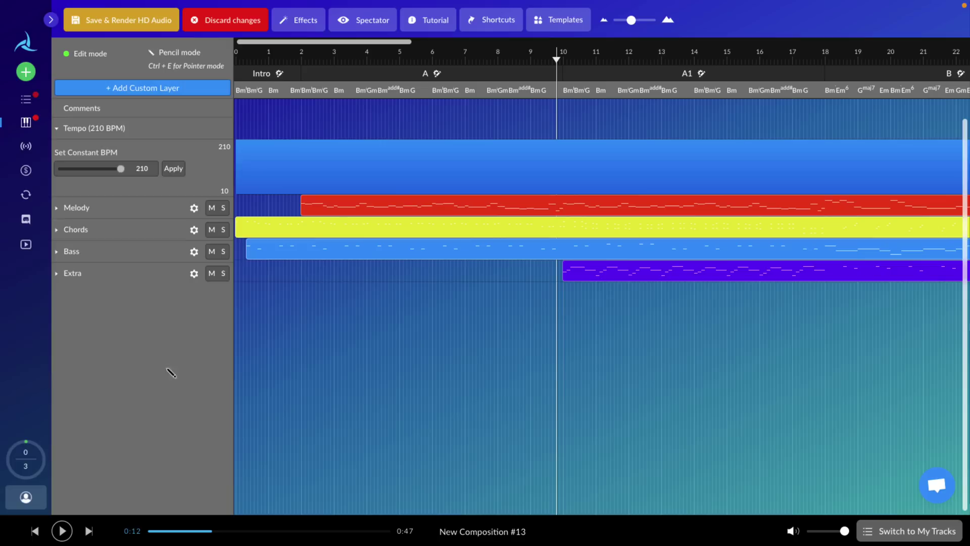
mouse_move(455, 5)
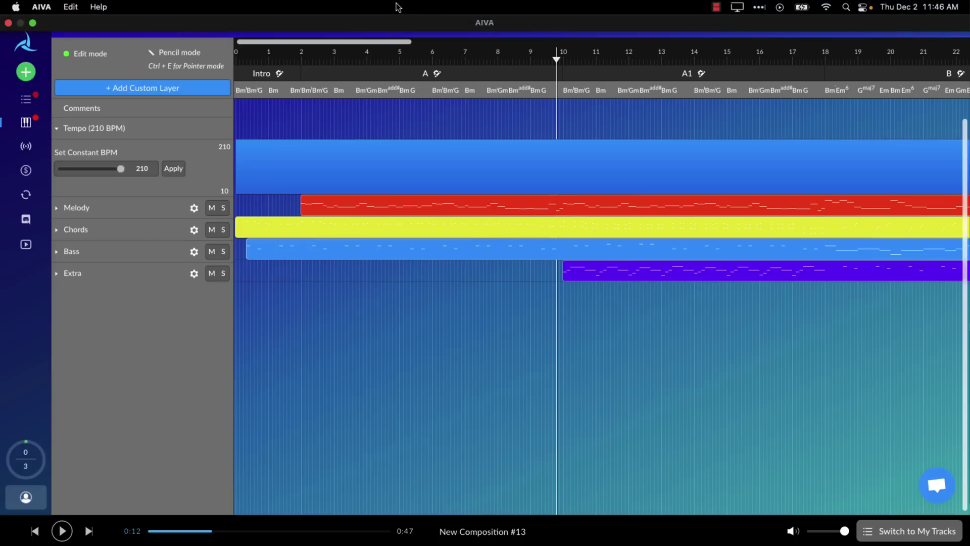